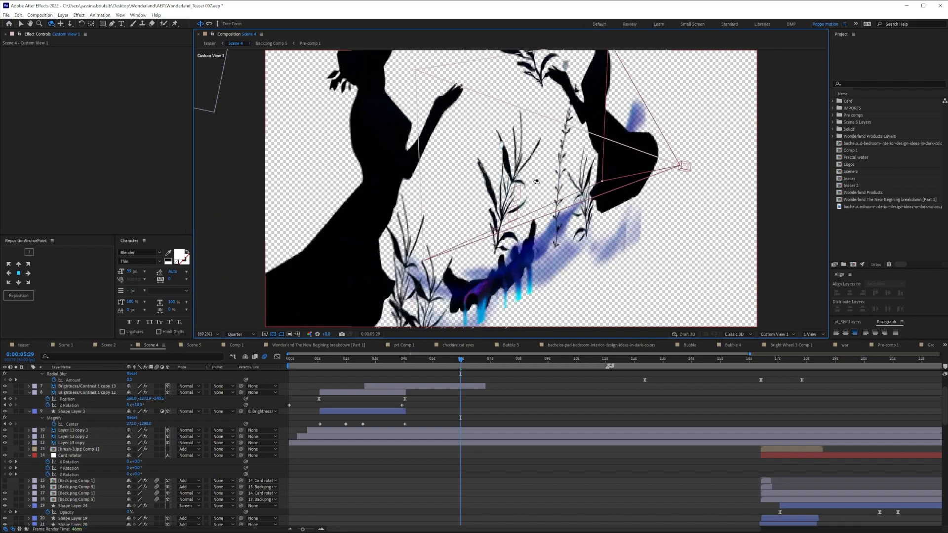
Step: Inspect the 3D arrangement of the Scene 4 layers from the custom view, with the playhead at 0:00:04:23
left_click(446, 174)
mouse_move(446, 174)
left_mouse_down()
mouse_move(474, 440)
mouse_move(430, 176)
left_mouse_up()
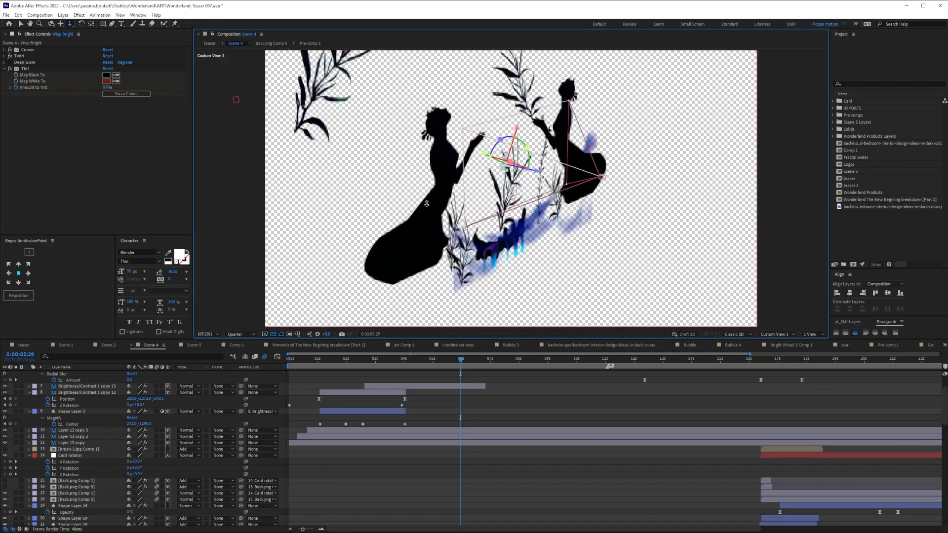
left_click_drag(290, 364, 426, 365)
key("c")
left_click_drag(461, 205, 311, 89)
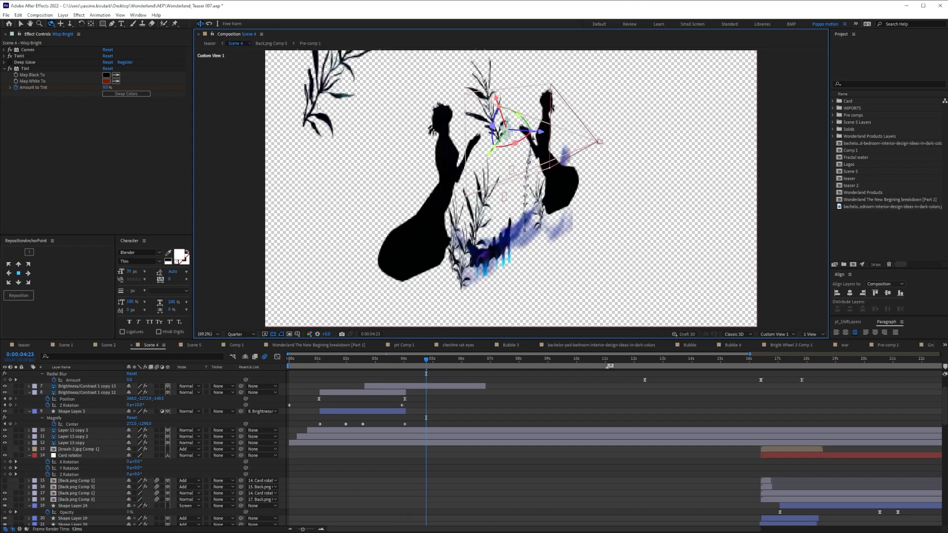
Step: Select the Plant bg layer in the scene and highlight its Ripple effect for inspection
key("v")
left_click(318, 103)
scroll(445, 425, "down", 10)
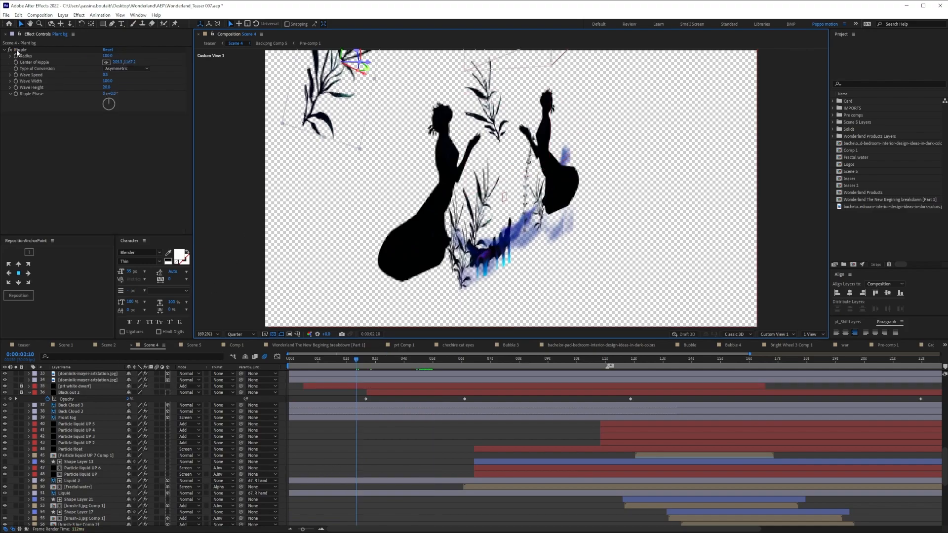
left_click(20, 51)
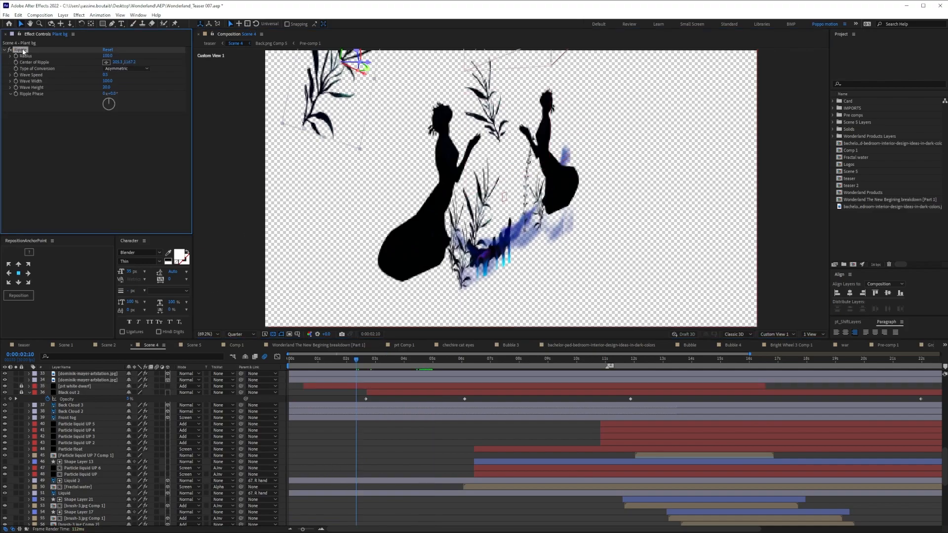
Step: Switch the composition view to Active Camera and solo the Plant bg layer
left_click(775, 334)
left_click(777, 346)
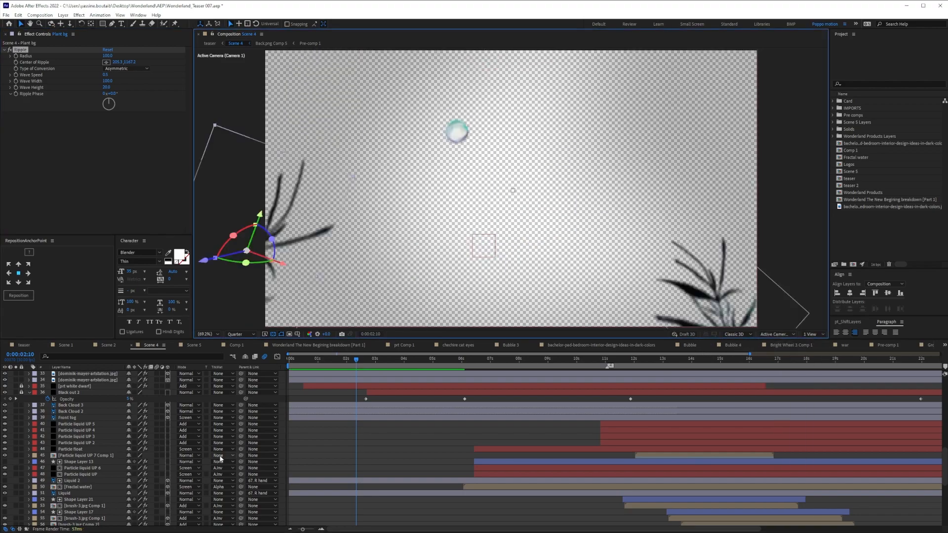
scroll(41, 438, "down", 5)
left_click(16, 509)
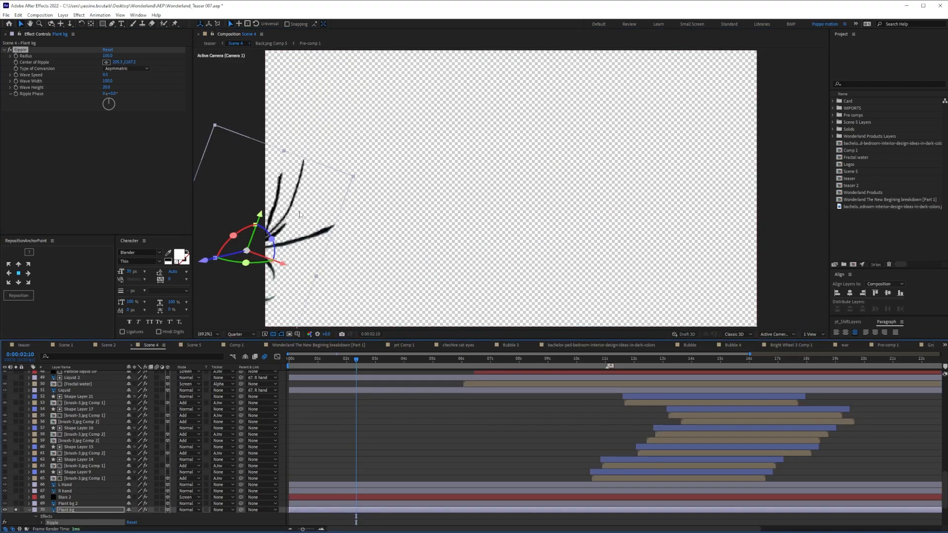
Step: Preview the soloed plant's ripple motion over the first seconds of the scene
left_click_drag(296, 213, 472, 177)
mouse_move(354, 361)
left_mouse_down()
mouse_move(336, 360)
mouse_move(366, 361)
left_mouse_up()
scroll(331, 376, "up", 5)
key("ctrl+z")
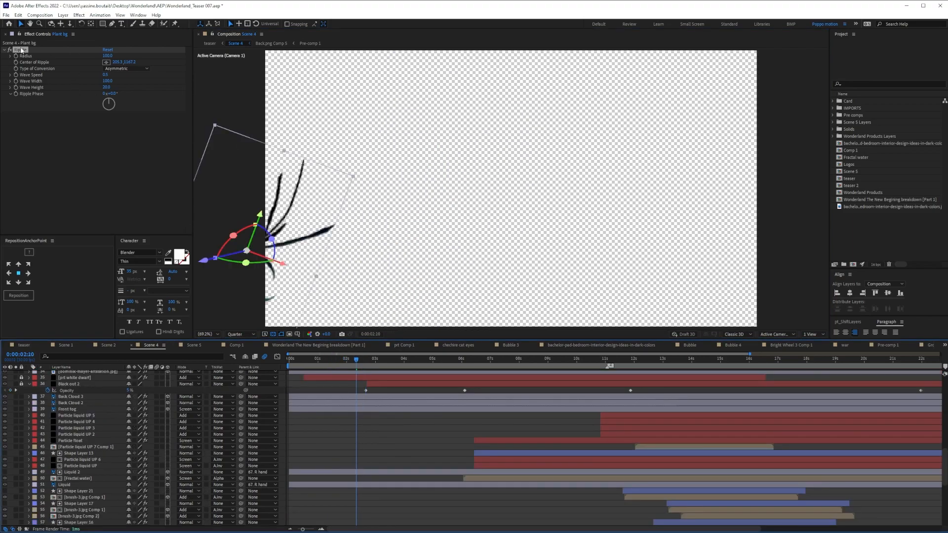
left_click_drag(399, 223, 542, 163)
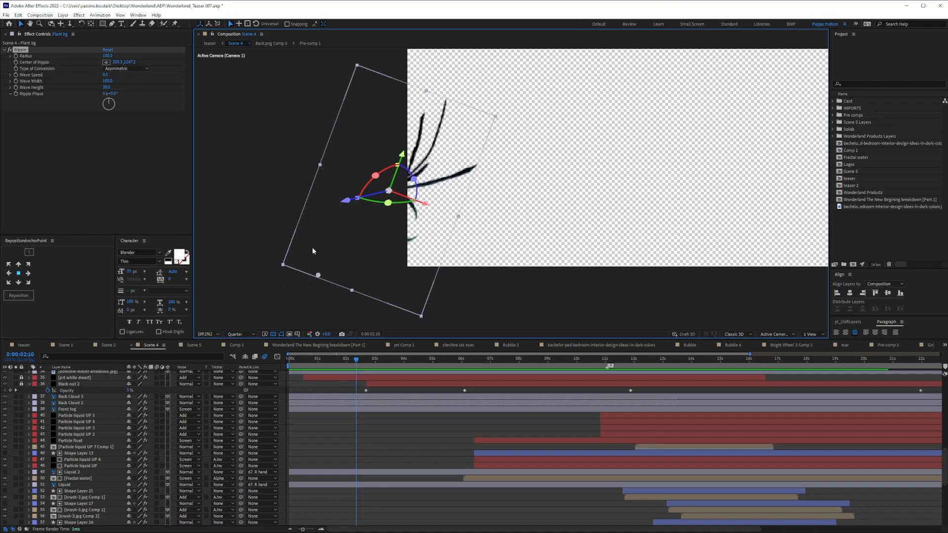
left_click_drag(360, 361, 389, 367)
Step: Unsolo the Plant bg layer and move through the full scene to 0:00:06:11
scroll(34, 479, "down", 8)
left_click(16, 440)
left_click_drag(622, 215, 471, 269)
left_click_drag(396, 363, 433, 368)
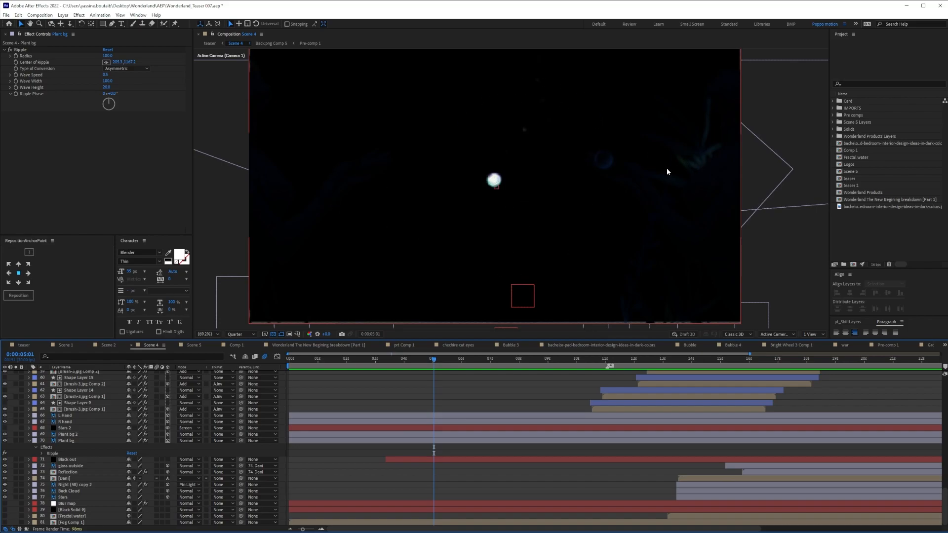
left_click_drag(438, 360, 443, 359)
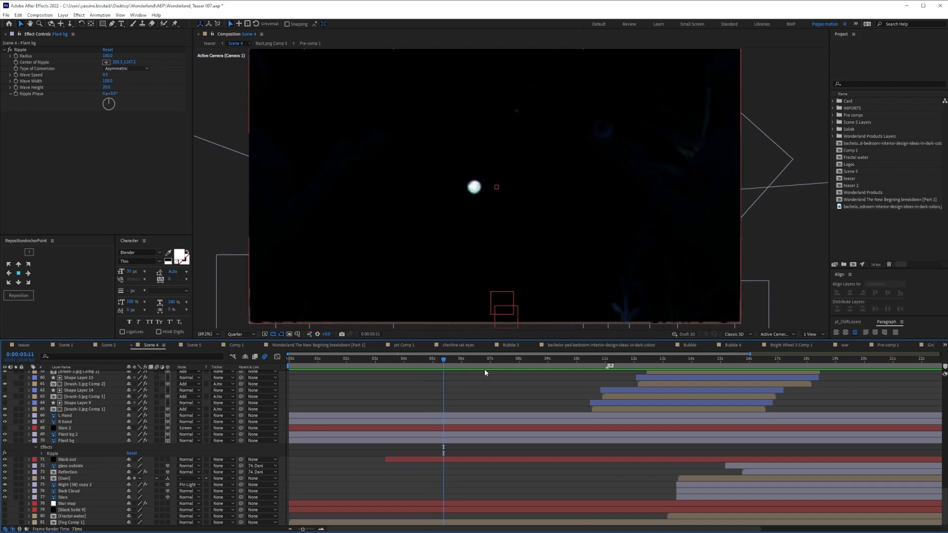
left_click(513, 359)
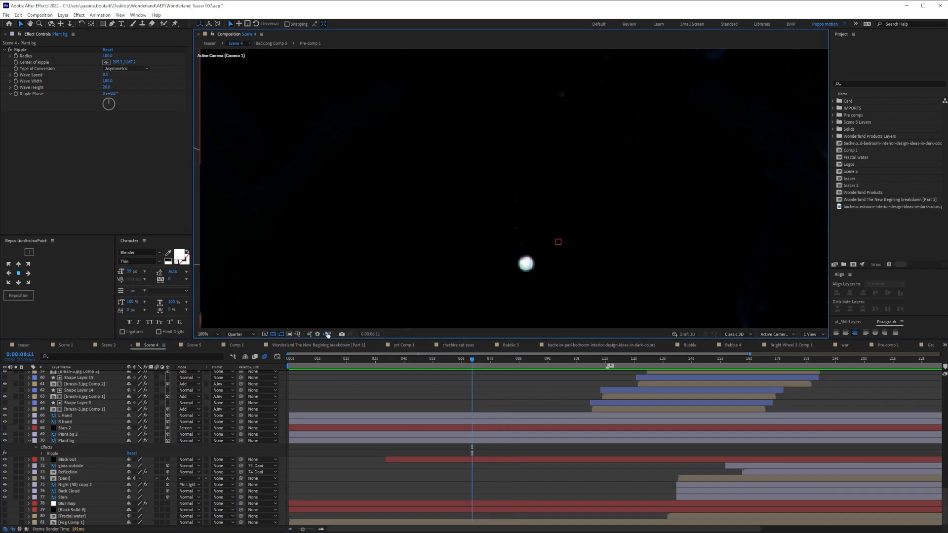
Step: Raise the preview exposure to inspect the dark particles and hands up to 0:00:09:01, and reset the exposure
left_click_drag(328, 334, 702, 314)
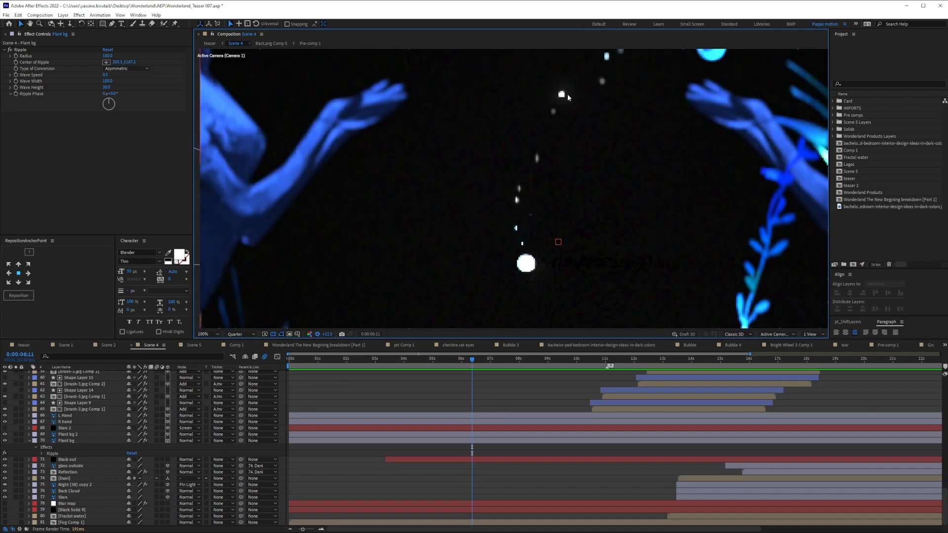
left_click_drag(471, 361, 548, 367)
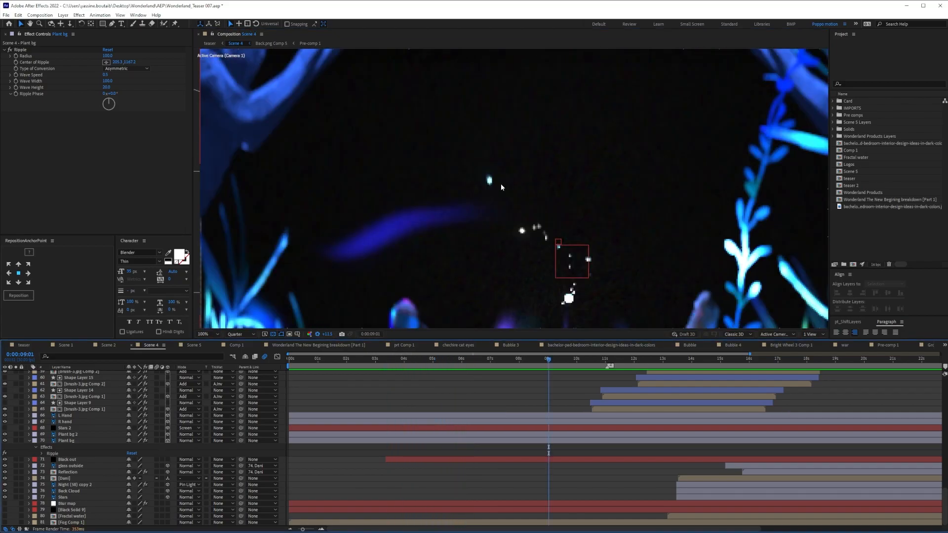
left_click(318, 334)
Step: Move the playhead to 0:00:12:26 and solo the brush-3.jpg Comp 1 layer in row 65
left_click_drag(549, 361, 626, 362)
left_click_drag(570, 389, 353, 393)
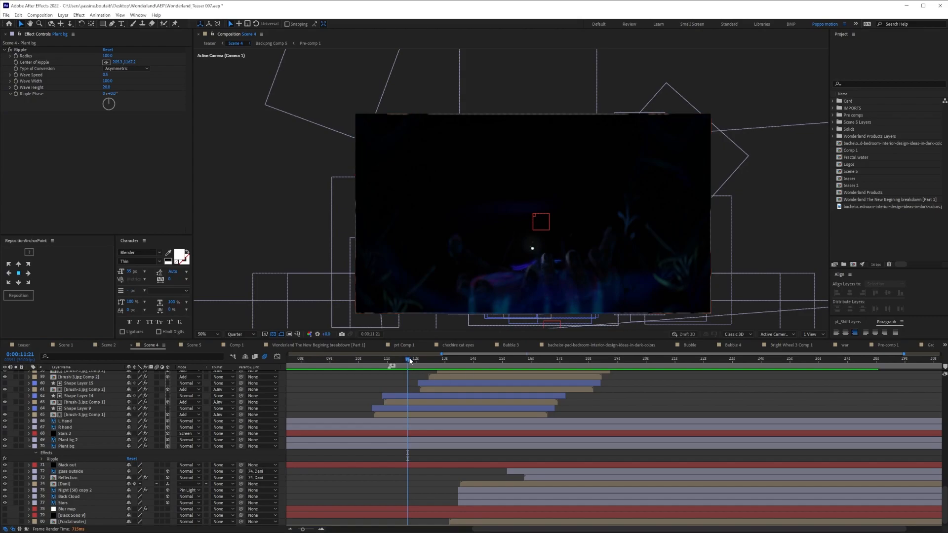
left_click(440, 358)
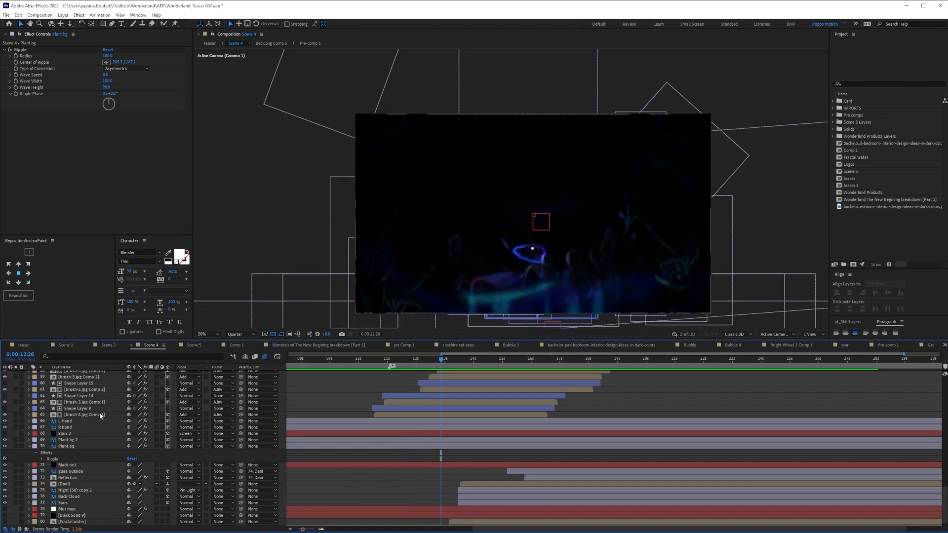
left_click(386, 414)
left_click(20, 415)
left_click(20, 414)
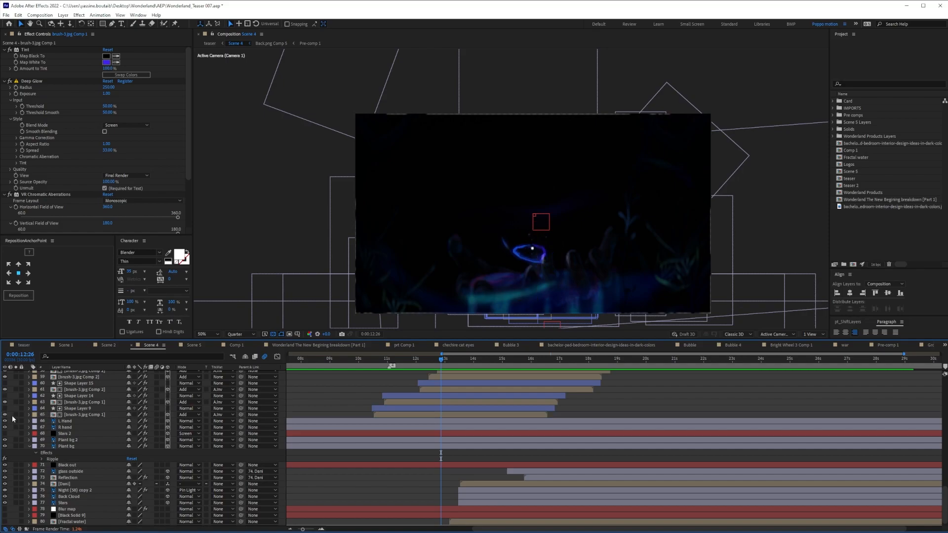
left_click(16, 414)
scroll(559, 250, "up", 1)
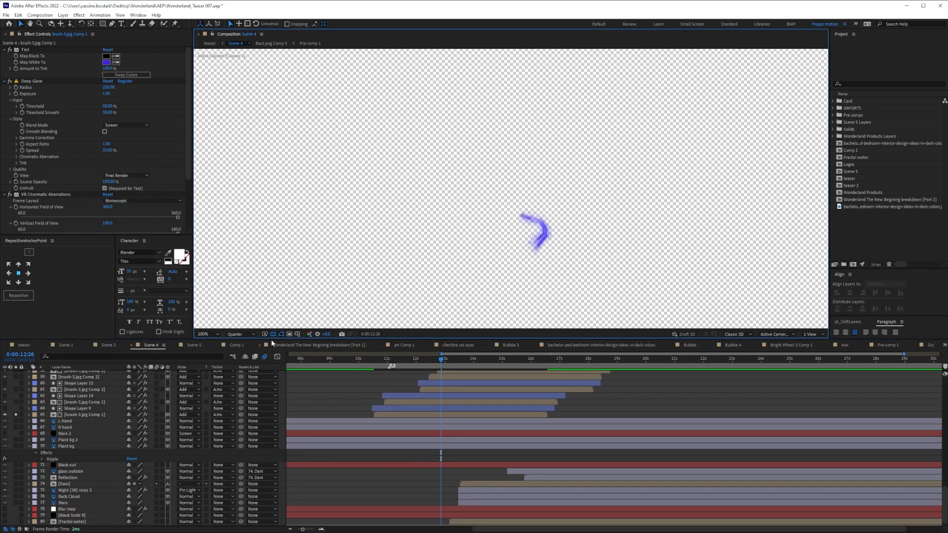
Step: Hide the transparency grid, then collapse and disable the brush layer's Tint, Deep Glow, VR Chromatic Aberrations and Puppet effects
left_click(273, 334)
left_click(4, 49)
left_click(4, 56)
left_click(3, 62)
left_click(4, 68)
left_click(10, 69)
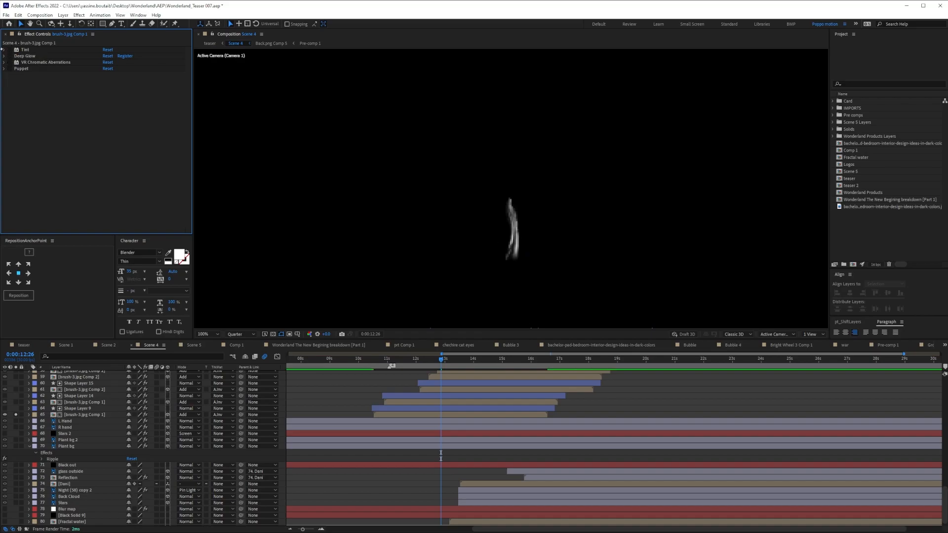
Step: Re-enable the brush layer's Tint, Deep Glow, VR Chromatic Aberrations and Puppet effects one after another
left_click(9, 49)
left_click(10, 56)
left_click(9, 62)
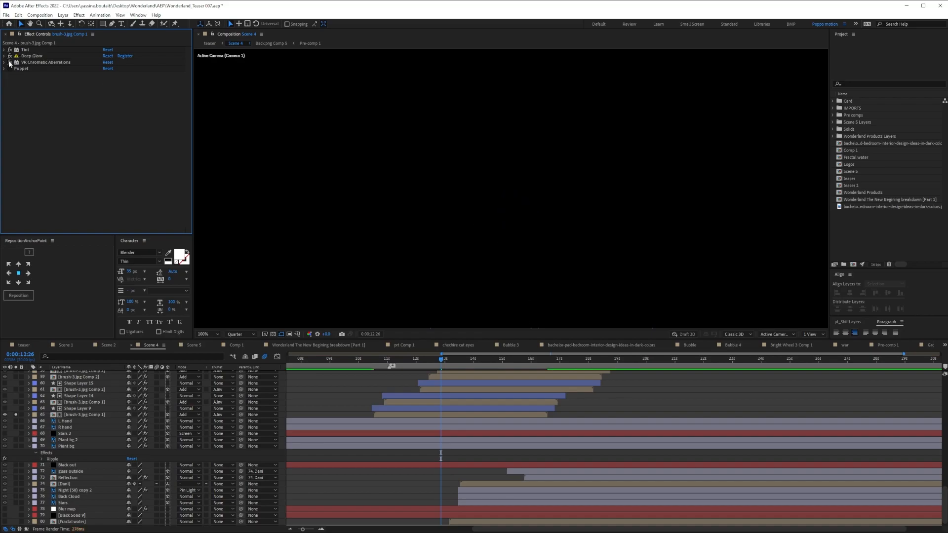
left_click(40, 63)
scroll(493, 256, "down", 1)
left_click(370, 387)
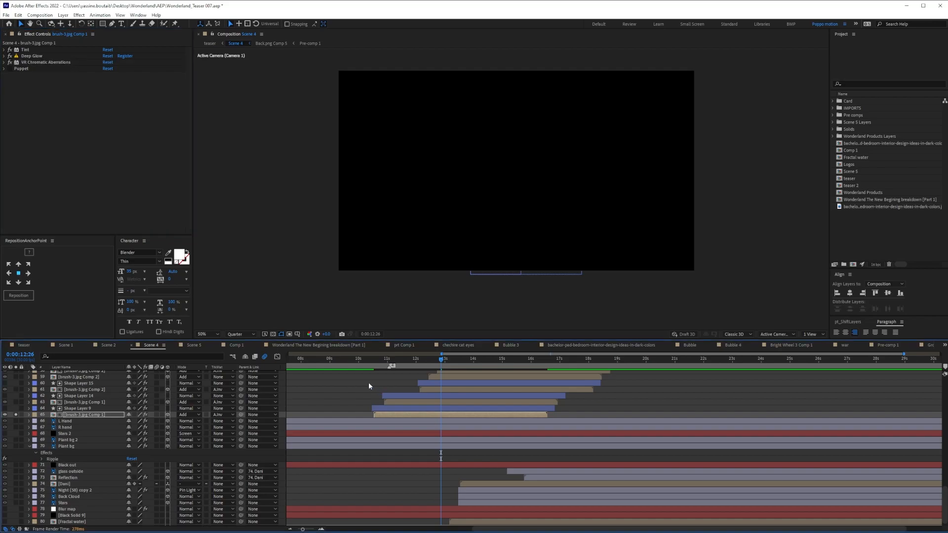
left_click(444, 359)
left_click(9, 63)
scroll(531, 216, "up", 2)
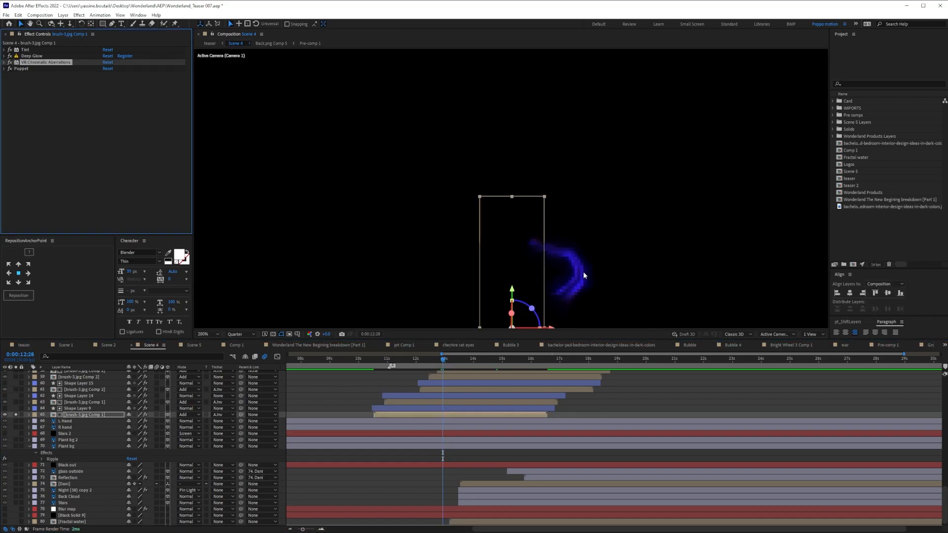
Step: Scrub the soloed brush stroke's animation between 0:00:11:26 and 0:00:12:29, ending at 0:00:12:12
left_click(573, 405)
mouse_move(443, 359)
left_mouse_down()
mouse_move(429, 359)
mouse_move(444, 360)
left_mouse_up()
left_click_drag(563, 276, 529, 199)
left_click(395, 380)
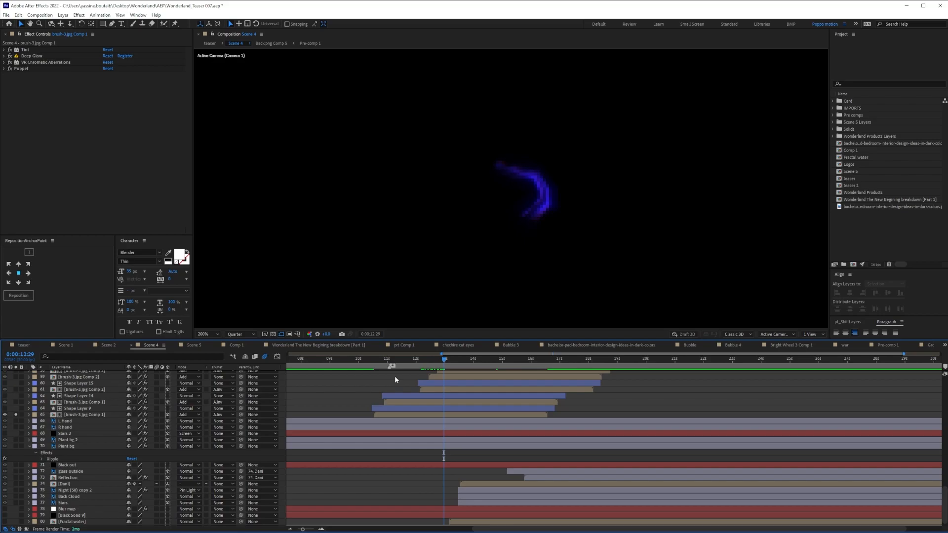
left_click_drag(442, 358, 411, 373)
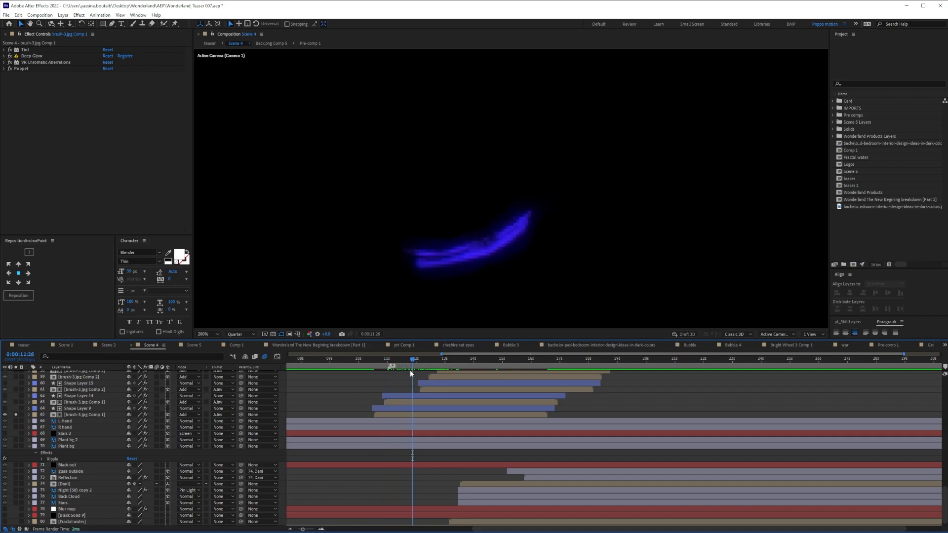
mouse_move(412, 369)
left_mouse_down()
mouse_move(444, 369)
mouse_move(427, 362)
left_mouse_up()
Step: Inspect the brush stroke and its effects up close at Full preview resolution, selecting its layer
scroll(450, 305, "up", 2)
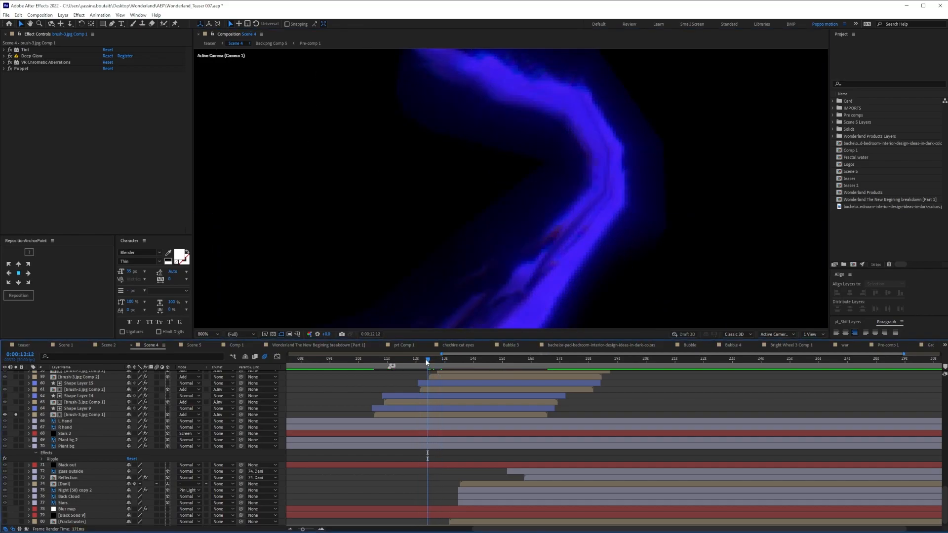
scroll(580, 229, "down", 1)
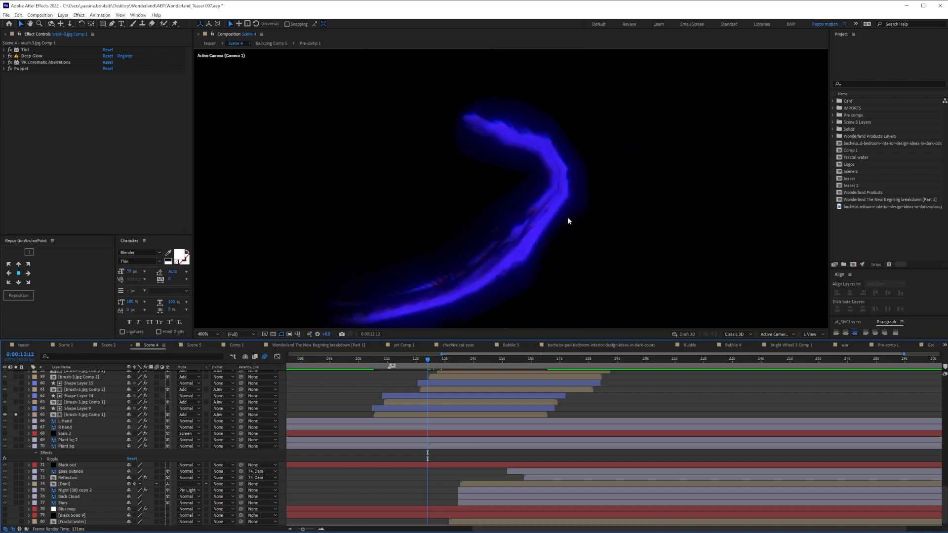
left_click(23, 62)
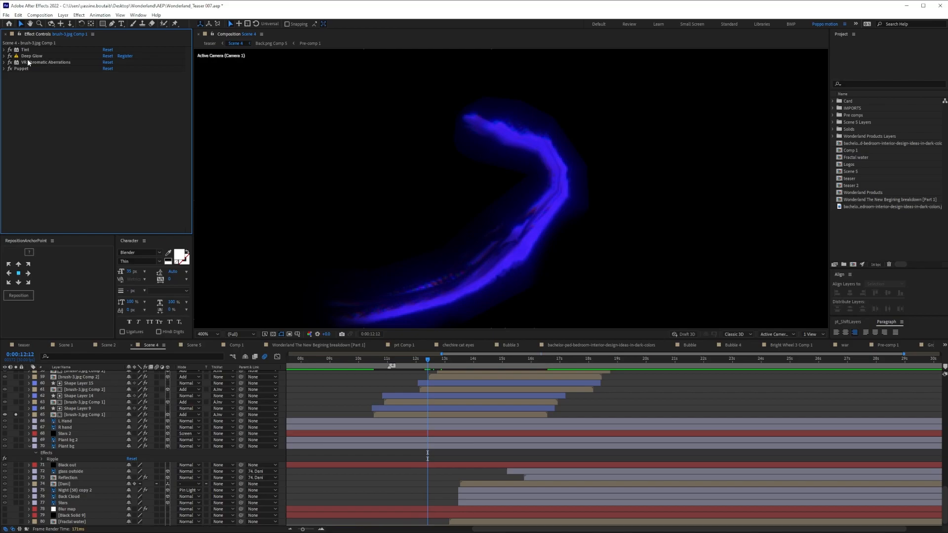
left_click(352, 390)
left_click(70, 415)
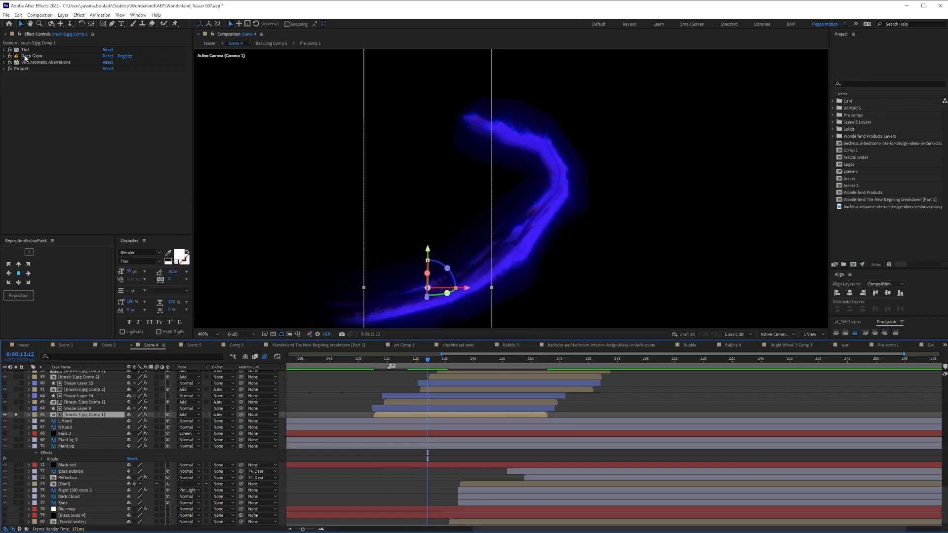
left_click(10, 70)
key("slash")
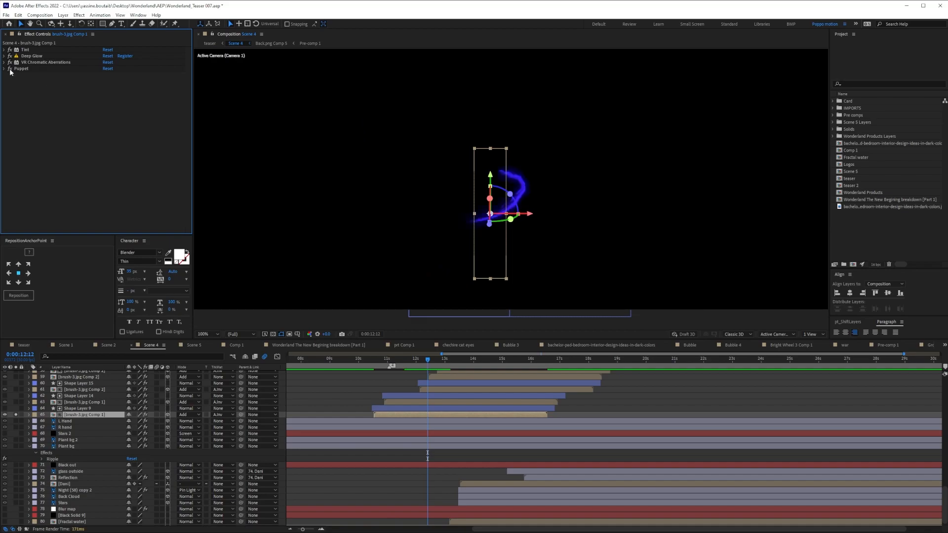
Step: Solo the second brush-3.jpg Comp 1 layer in row 63 as well and bring up its Puppet effect settings
left_click(422, 402)
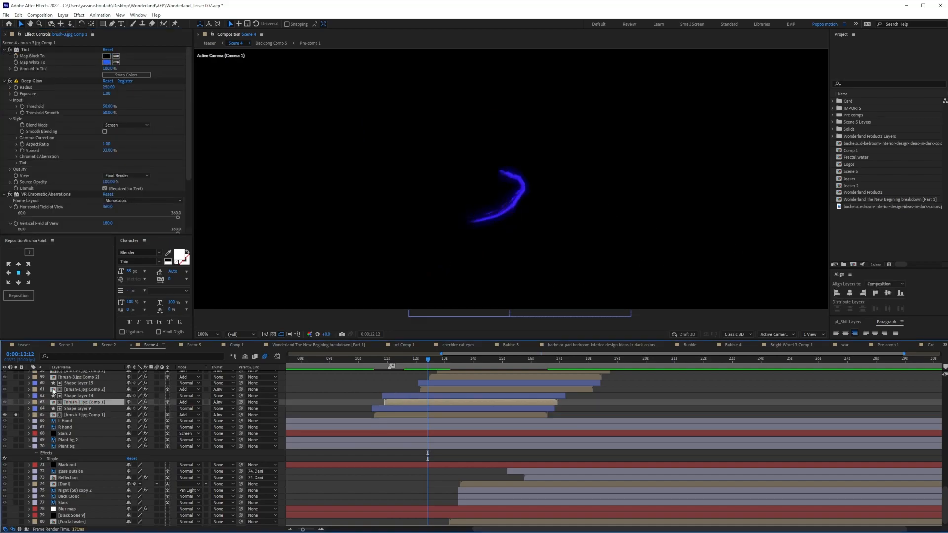
left_click(16, 402)
scroll(81, 403, "up", 1)
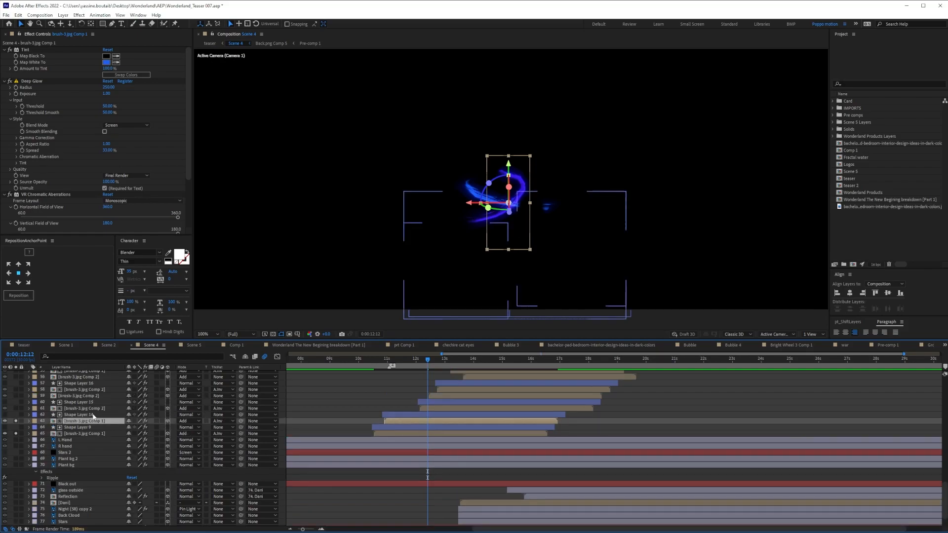
scroll(30, 159, "down", 3)
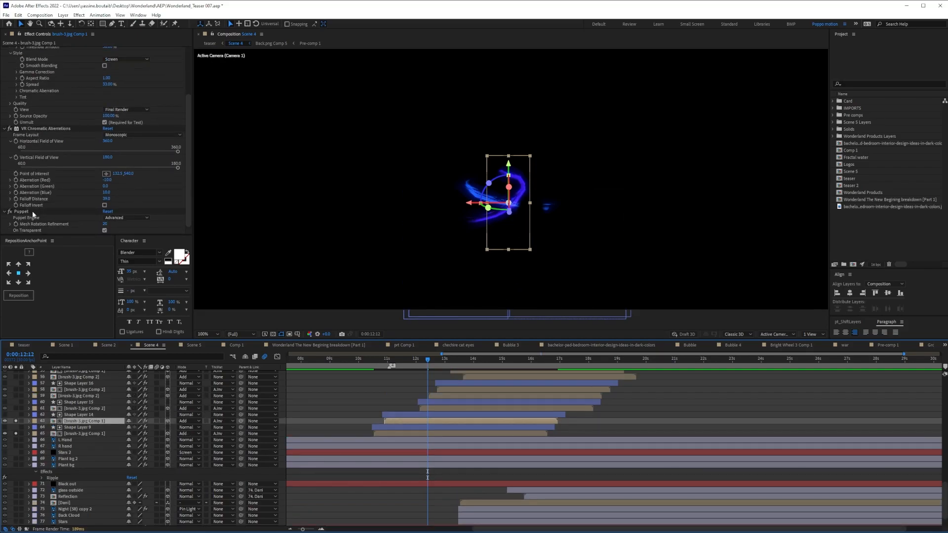
Step: Try to stretch the light-blue stroke by pulling its two outer Puppet pins outward, undoing each move
left_click(477, 195)
left_click_drag(479, 198, 391, 207)
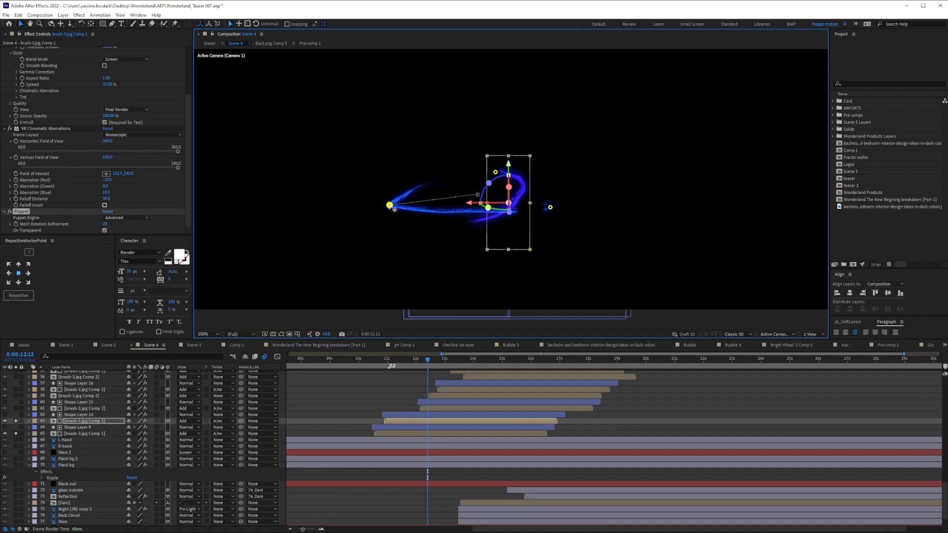
key("ctrl+z")
left_click_drag(550, 208, 679, 203)
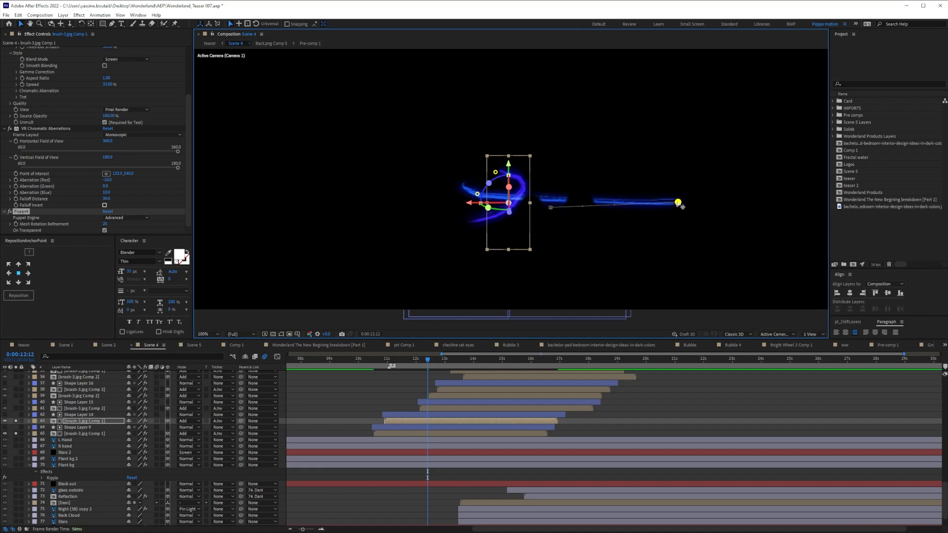
key("ctrl+z")
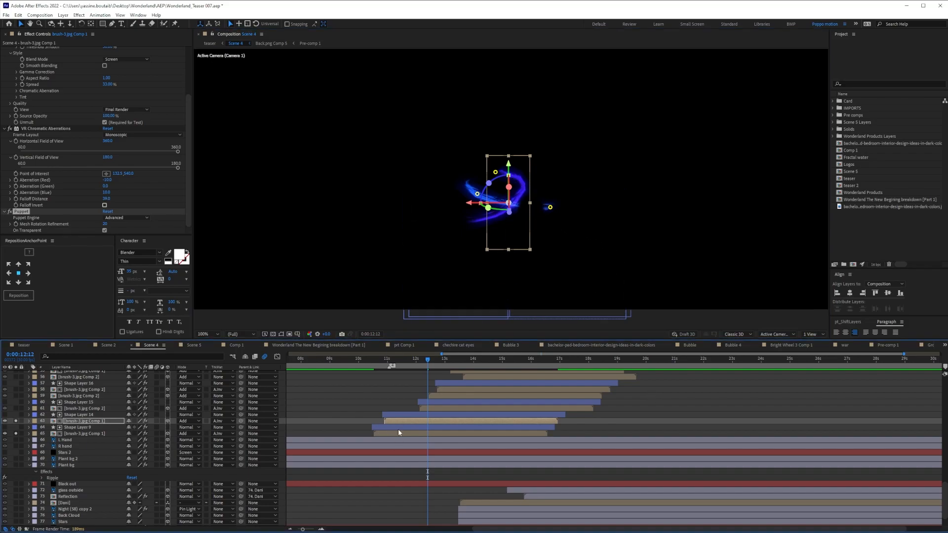
Step: Solo the remaining brush-3.jpg stroke layers and scrub their combined animation to 0:00:16:28, then back to 0:00:14:15
left_click(410, 414)
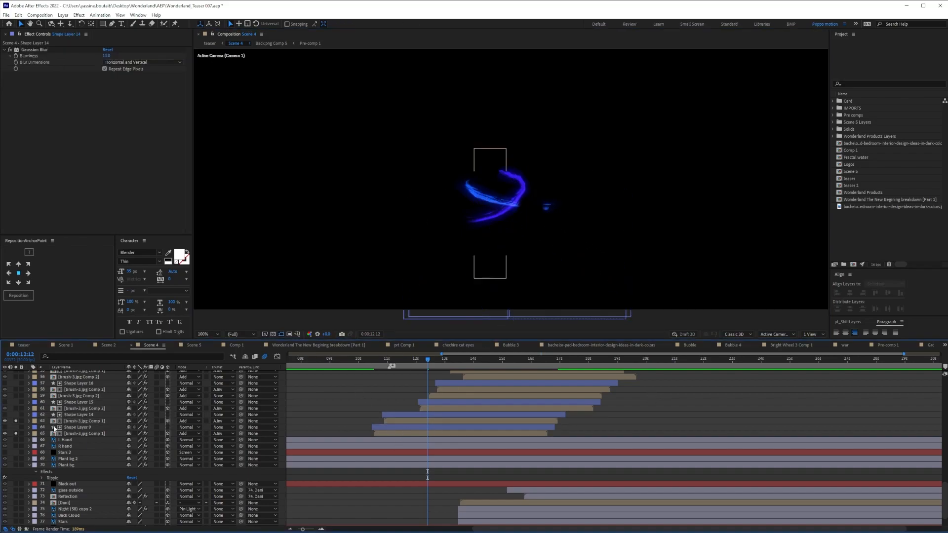
left_click_drag(427, 360, 558, 366)
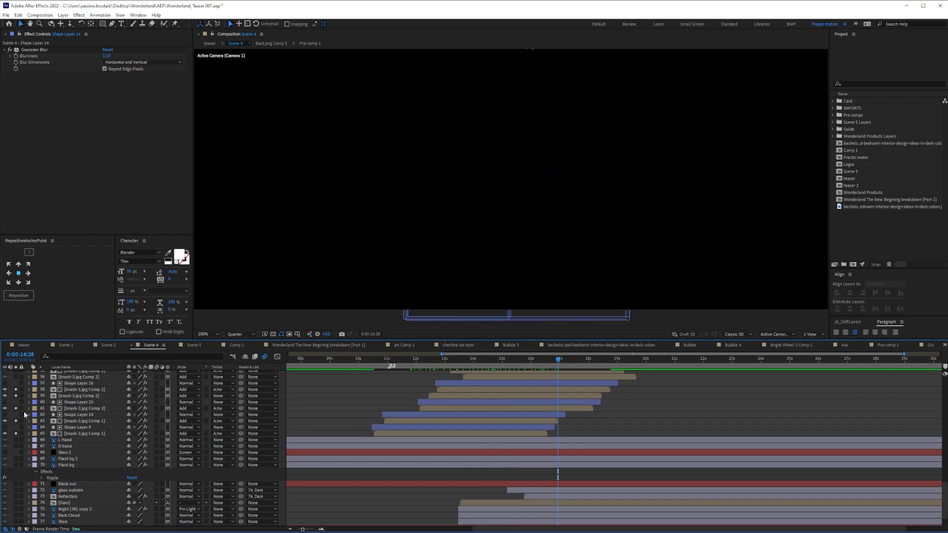
scroll(21, 415, "up", 2)
scroll(19, 408, "up", 2)
left_click(70, 421)
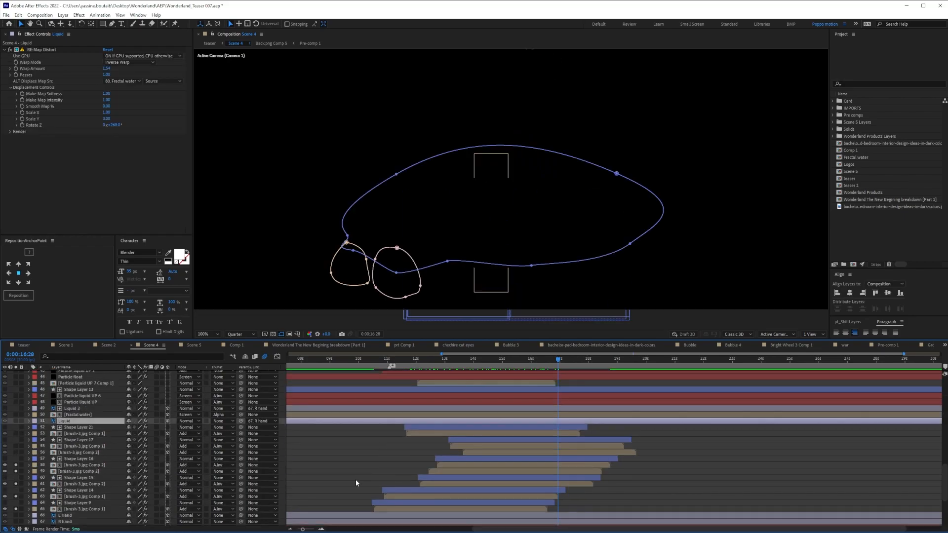
left_click_drag(543, 357, 487, 362)
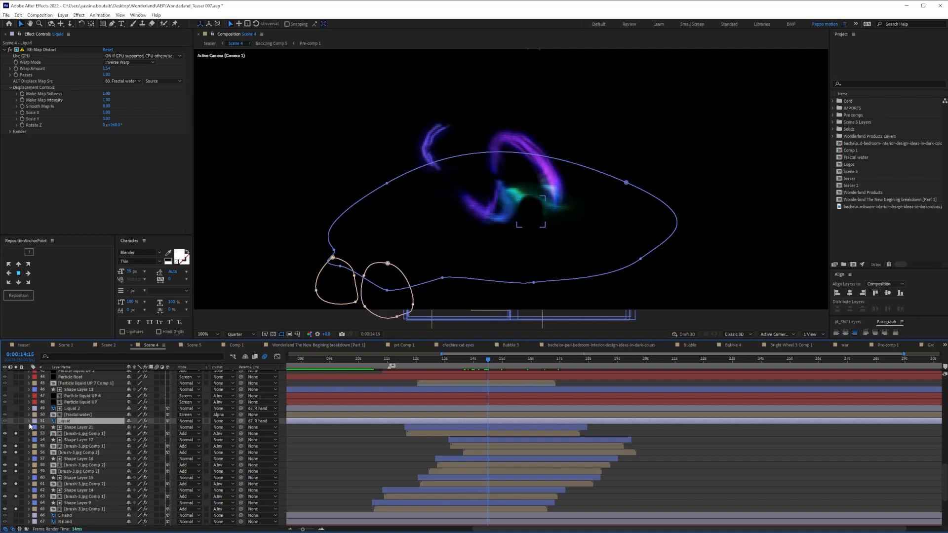
Step: Solo the Particle liquid UP 2 to 5 layers and scrub the rising particles back to 0:00:13:06
scroll(34, 429, "up", 4)
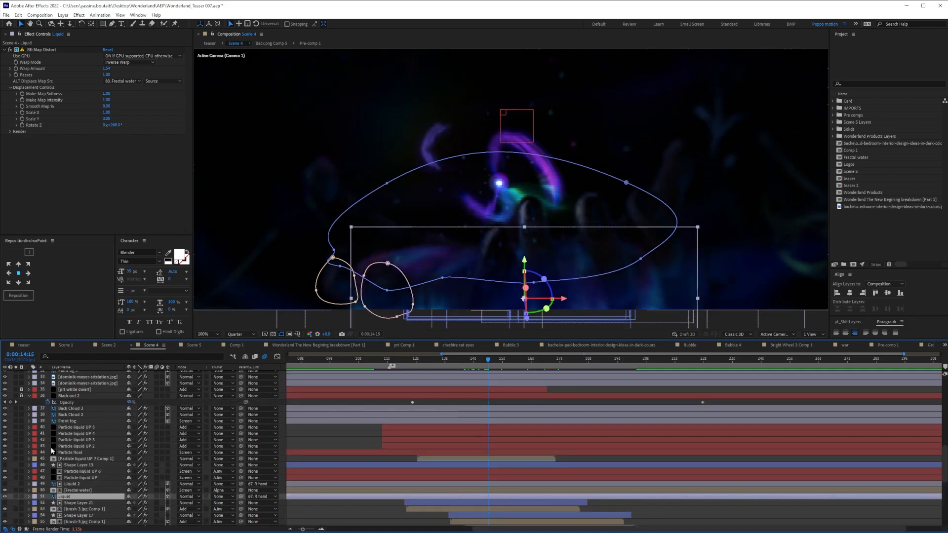
left_click(92, 428)
left_click_drag(16, 427, 16, 447)
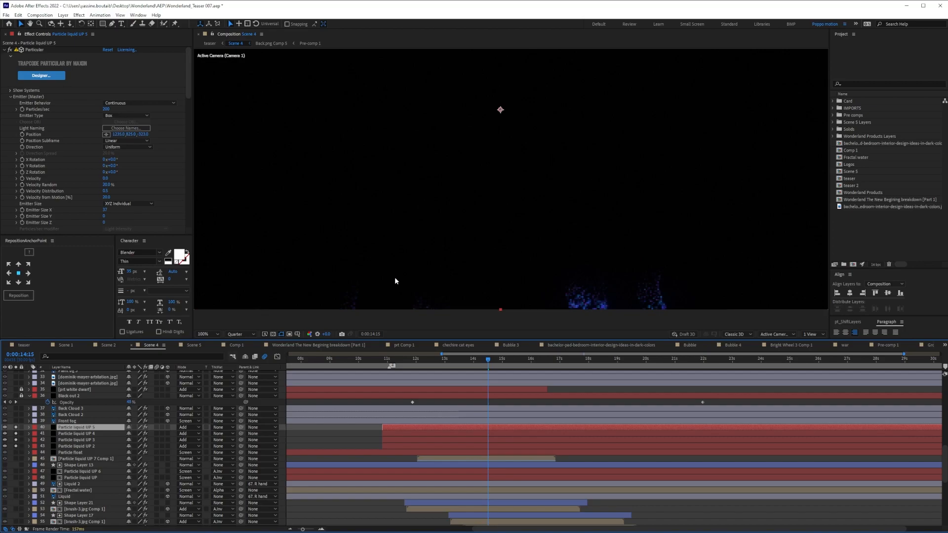
left_click_drag(467, 201, 473, 144)
left_click_drag(485, 361, 450, 365)
Step: Reveal the Air and Turbulence Field settings under Particular's physics for the Particle liquid UP 5 layer
scroll(61, 158, "down", 6)
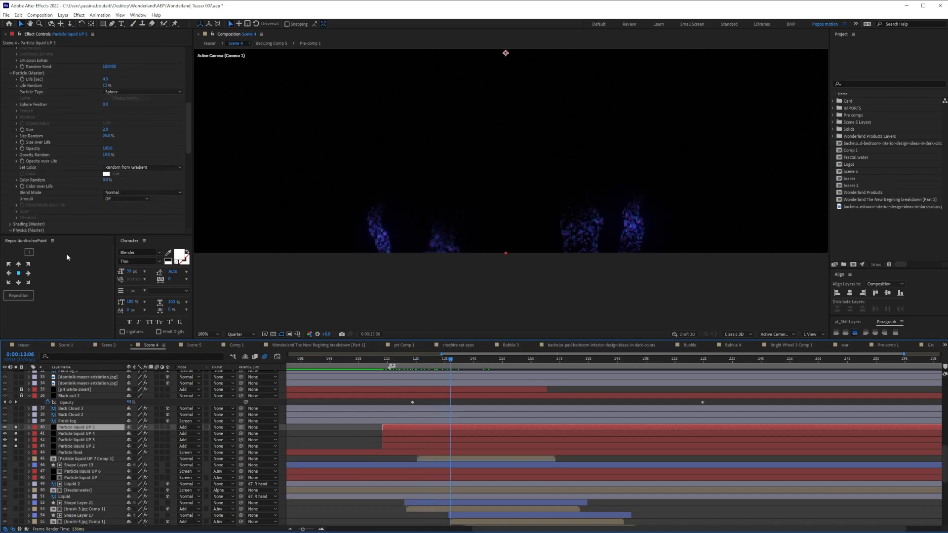
left_click(16, 139)
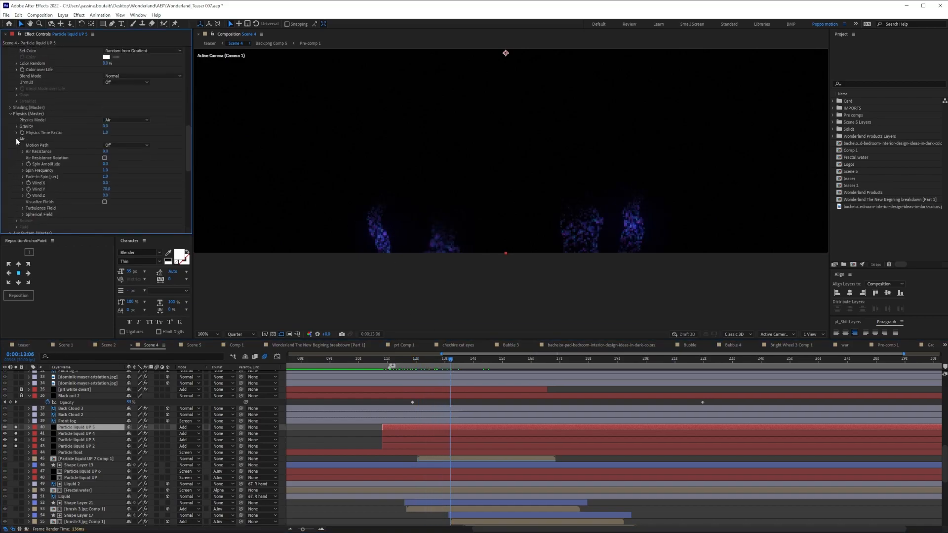
left_click(23, 209)
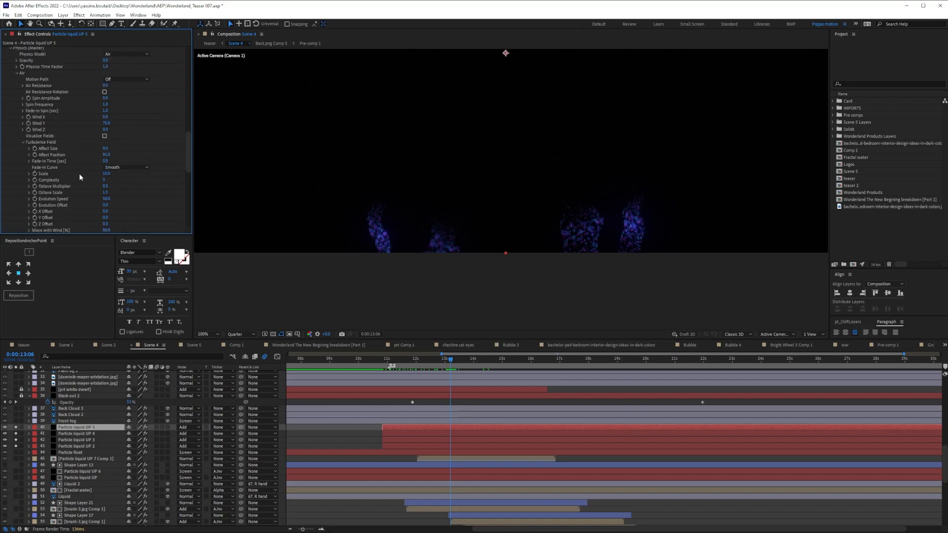
Step: Return the particle layers to the full scene and view the composition at 50% around 0:00:15:11
left_click_drag(389, 360, 498, 370)
scroll(570, 240, "down", 2)
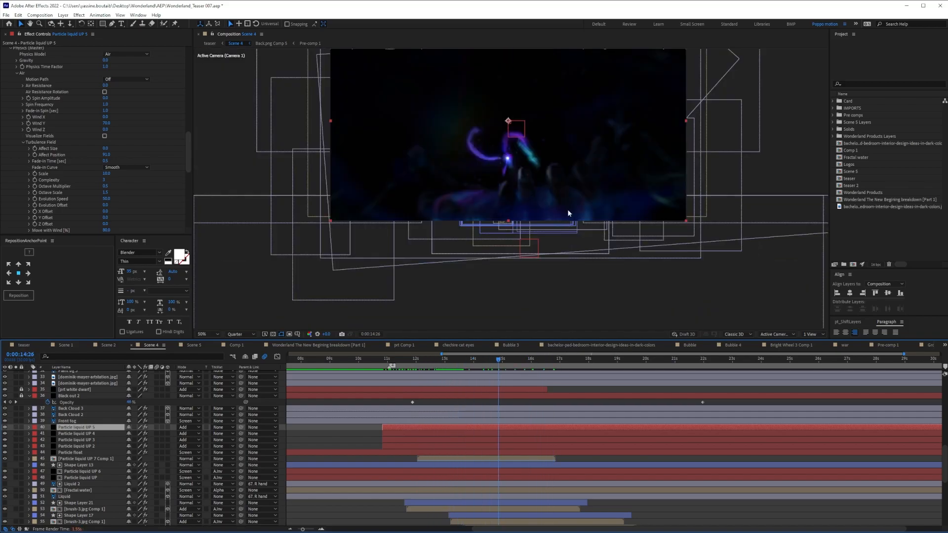
left_click(511, 360)
Step: Solo the Black Solid 13 layer and open the options of its Optical Flares effect
scroll(576, 441, "up", 7)
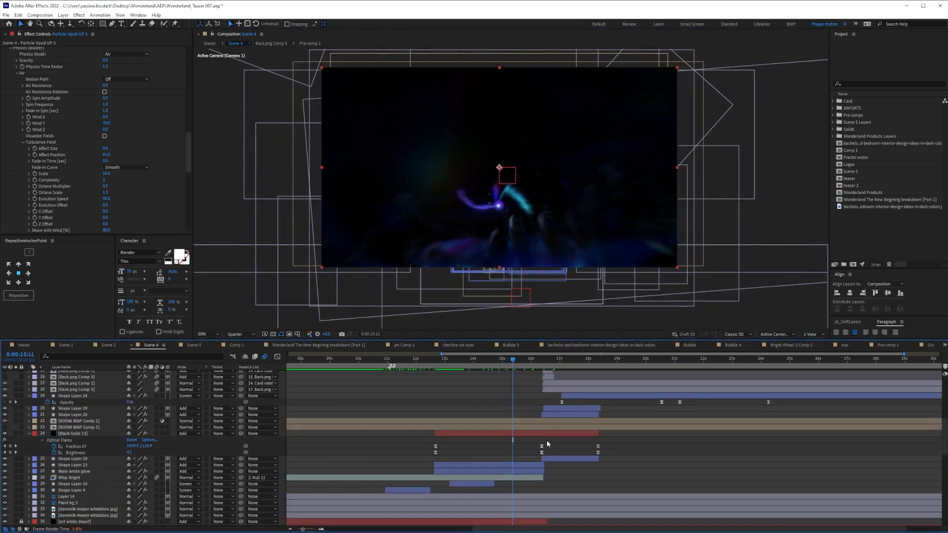
left_click(16, 433)
left_click(62, 433)
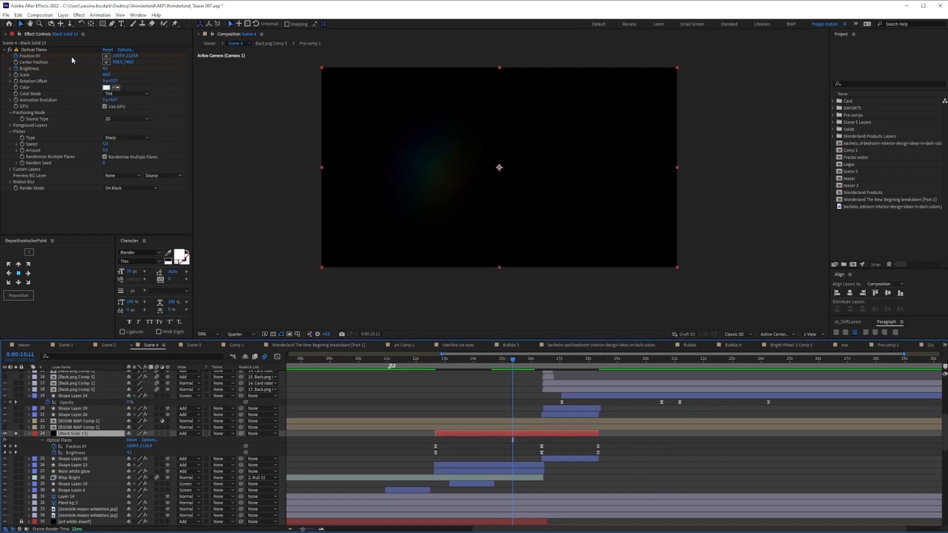
left_click(132, 52)
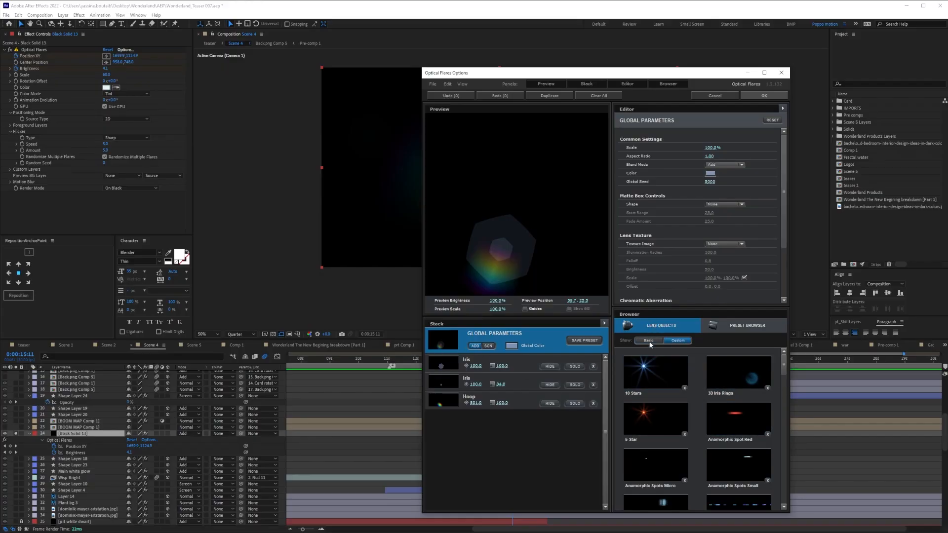
Step: Browse the Custom and Basic lens objects in Optical Flares, then close the options dialog
left_click_drag(783, 368, 782, 420)
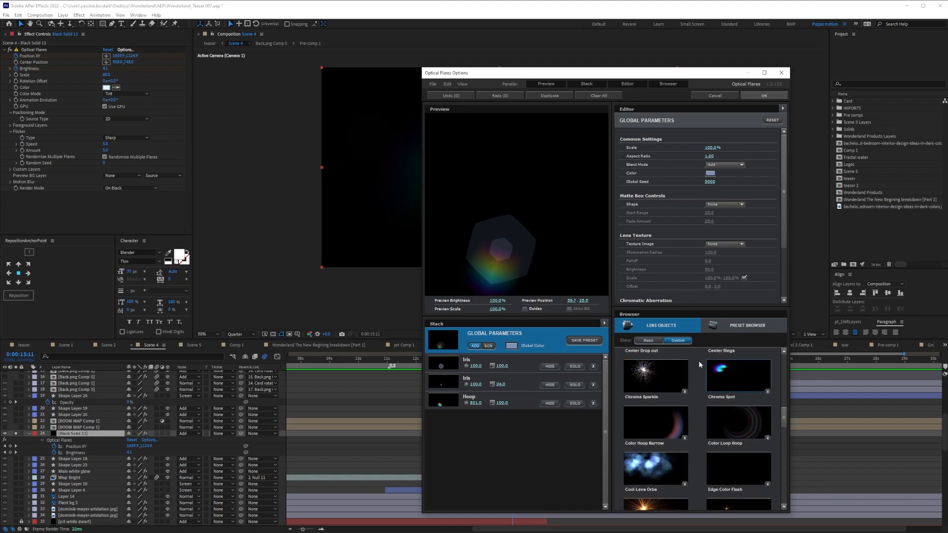
left_click(647, 340)
left_click_drag(785, 372, 785, 462)
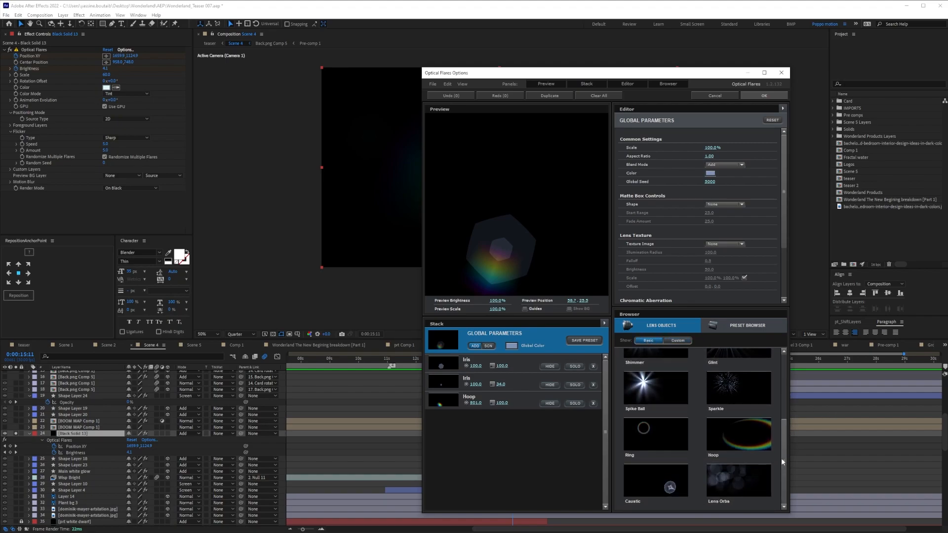
left_click(678, 341)
left_click_drag(785, 415, 786, 449)
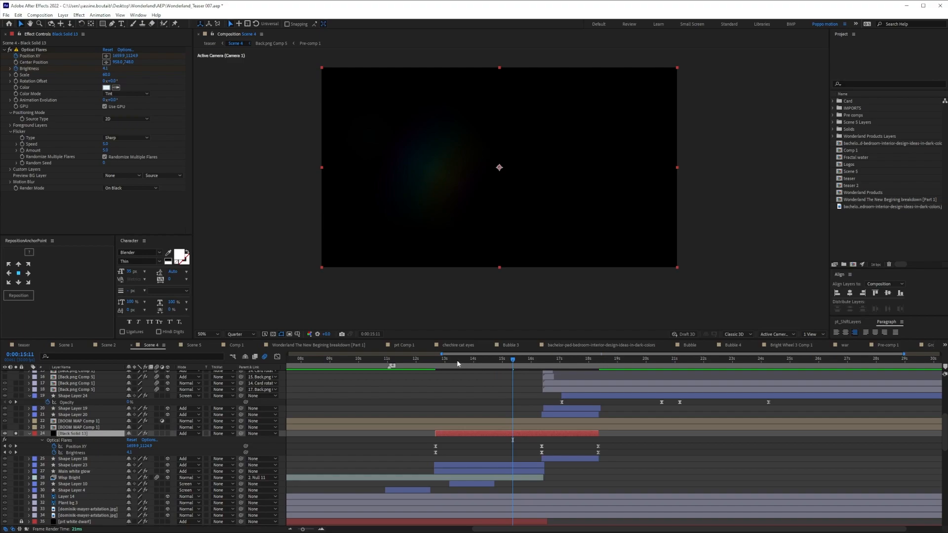
Step: Scrub the soloed lens flare's animation, ending at 0:00:17:18, and select the BOOM MAP Comp 1 layer in row 22
left_click_drag(437, 360, 557, 373)
left_click_drag(478, 387, 564, 387)
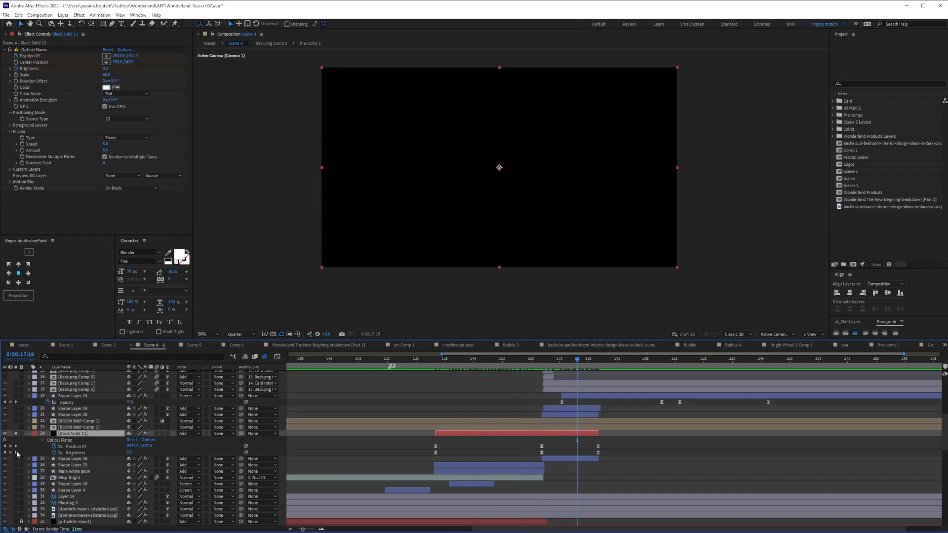
left_click(45, 421)
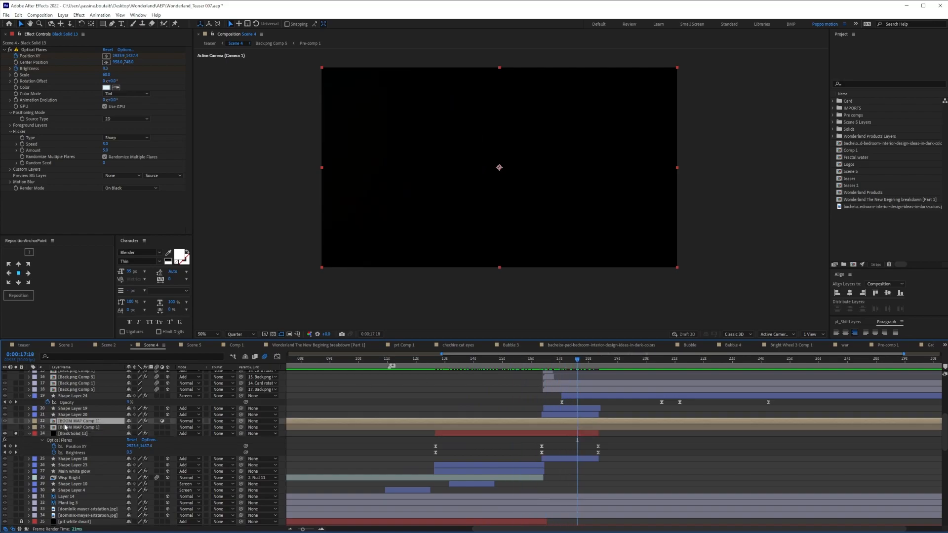
Step: Solo the shockwave's Shape Layers 19, 20 and 24 and scrub the burst between 0:00:16:13 and 0:00:16:29
left_click_drag(436, 360, 485, 364)
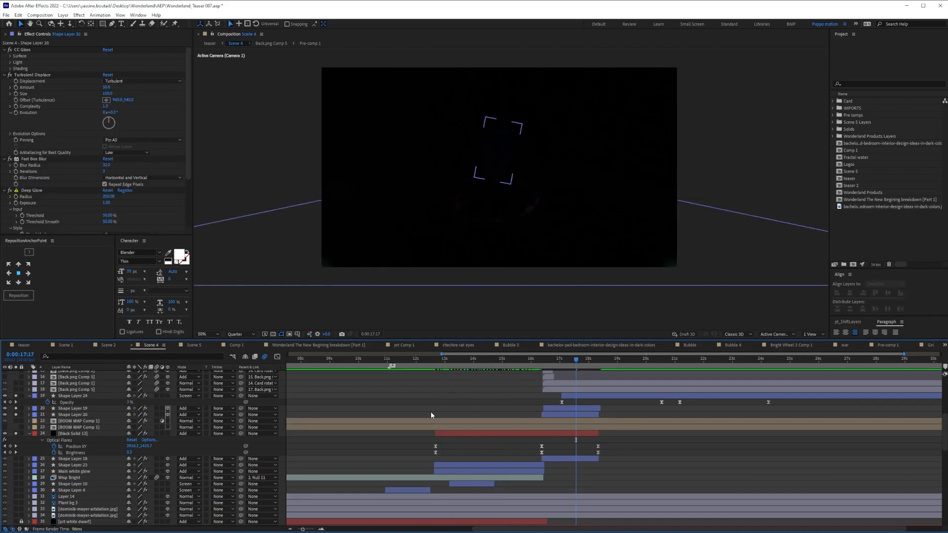
mouse_move(545, 362)
left_mouse_down()
mouse_move(588, 362)
mouse_move(548, 362)
left_mouse_up()
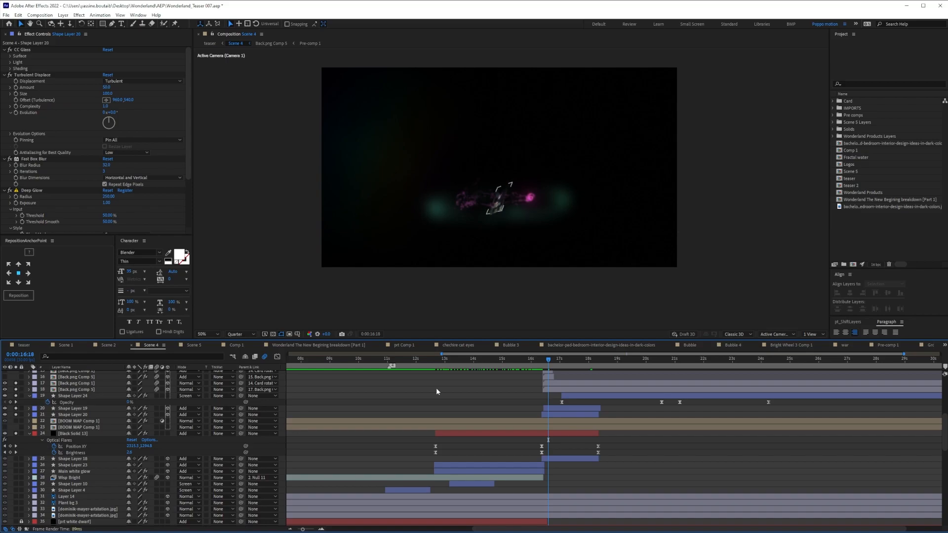
left_click_drag(546, 361, 543, 360)
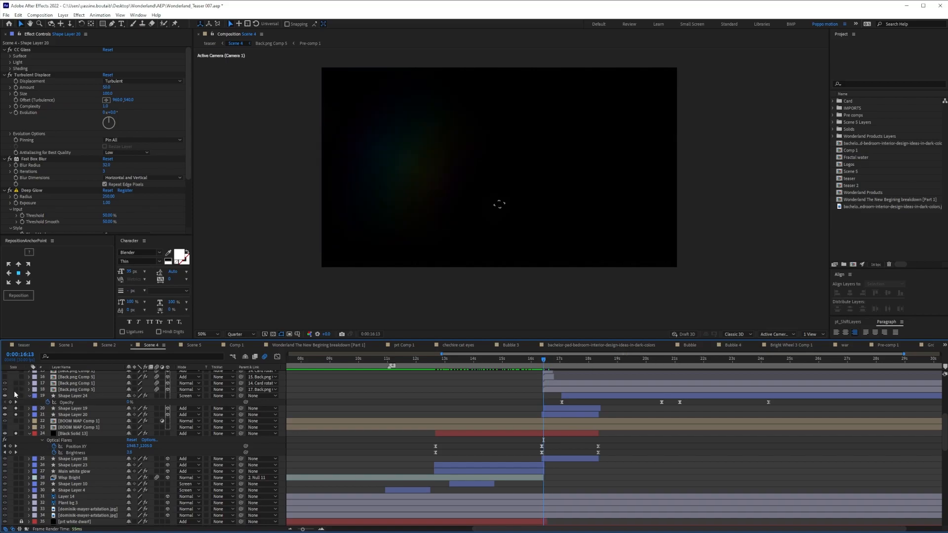
left_click(16, 396)
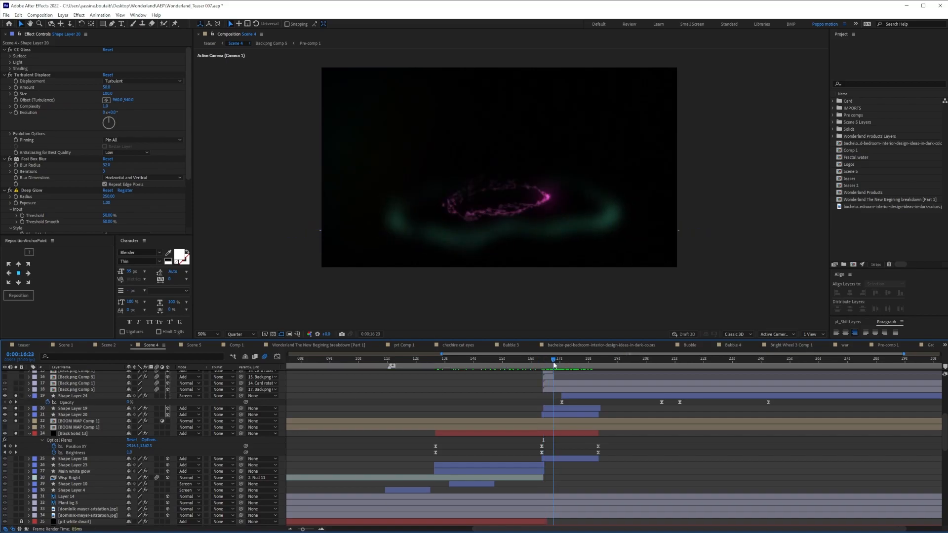
mouse_move(555, 361)
left_mouse_down()
mouse_move(547, 360)
mouse_move(559, 360)
left_mouse_up()
Step: Isolate Shape Layer 18 and compare its ring with CC Glass and Deep Glow switched off and on
left_click(571, 459)
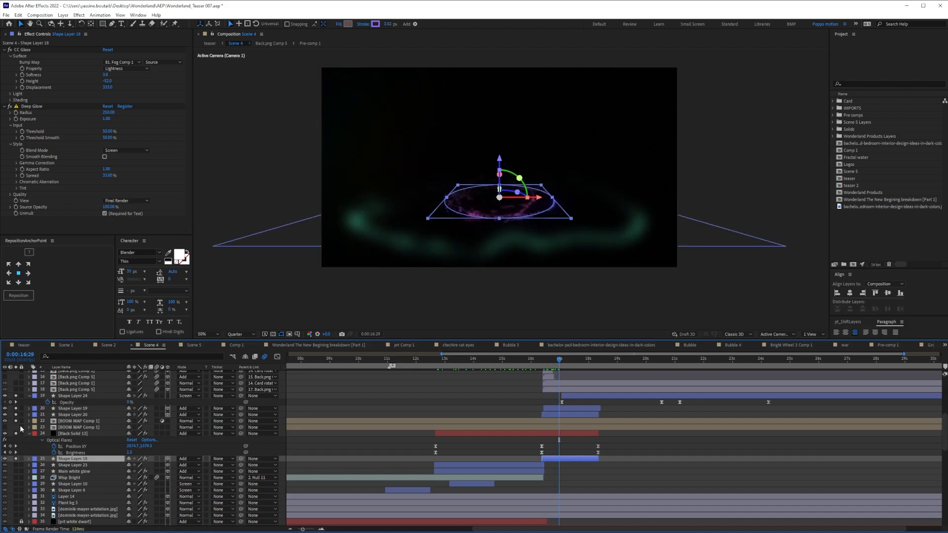
left_click(16, 434)
left_click(639, 450)
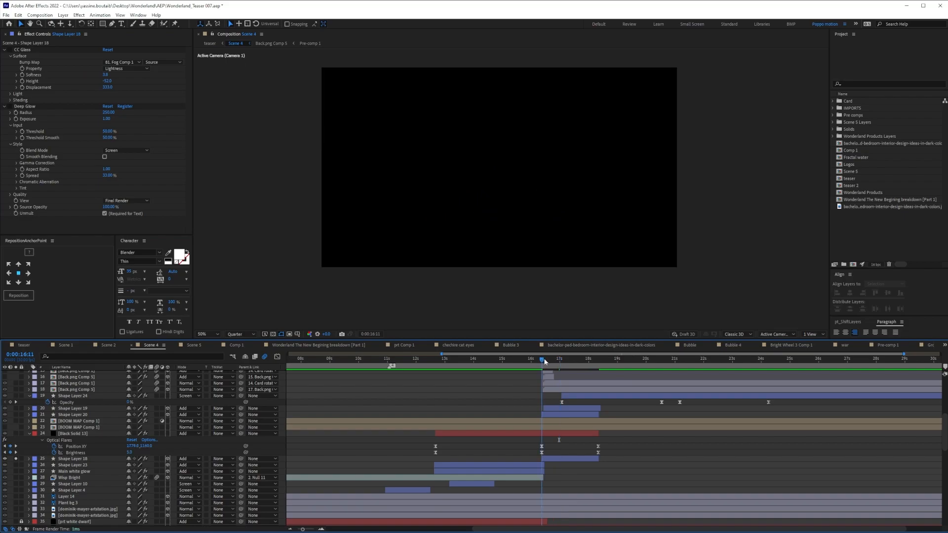
left_click(10, 50)
mouse_move(544, 360)
left_mouse_down()
mouse_move(582, 371)
mouse_move(552, 374)
mouse_move(588, 362)
mouse_move(556, 363)
left_mouse_up()
left_click(10, 106)
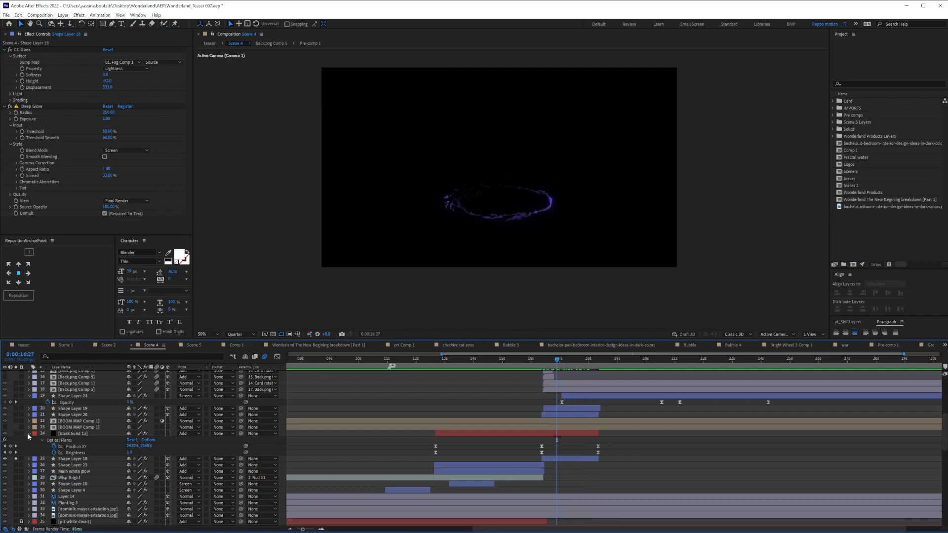
Step: Solo Shape Layers 20, 19 and 24 alongside the ring and examine the combined burst from 0:00:16:10 to 0:00:17:00
left_click(16, 415)
left_click(16, 408)
mouse_move(557, 361)
left_mouse_down()
mouse_move(578, 364)
mouse_move(541, 362)
left_mouse_up()
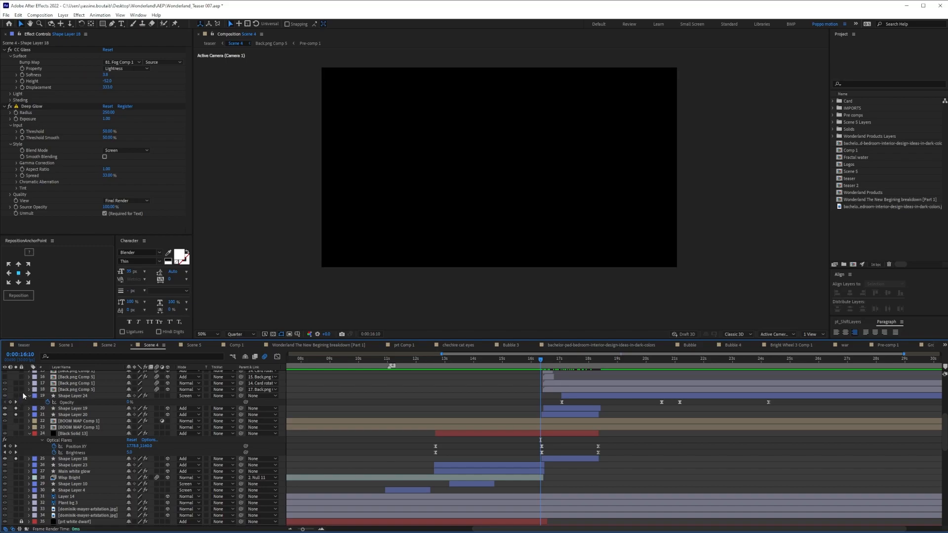
left_click(561, 361)
left_click(16, 395)
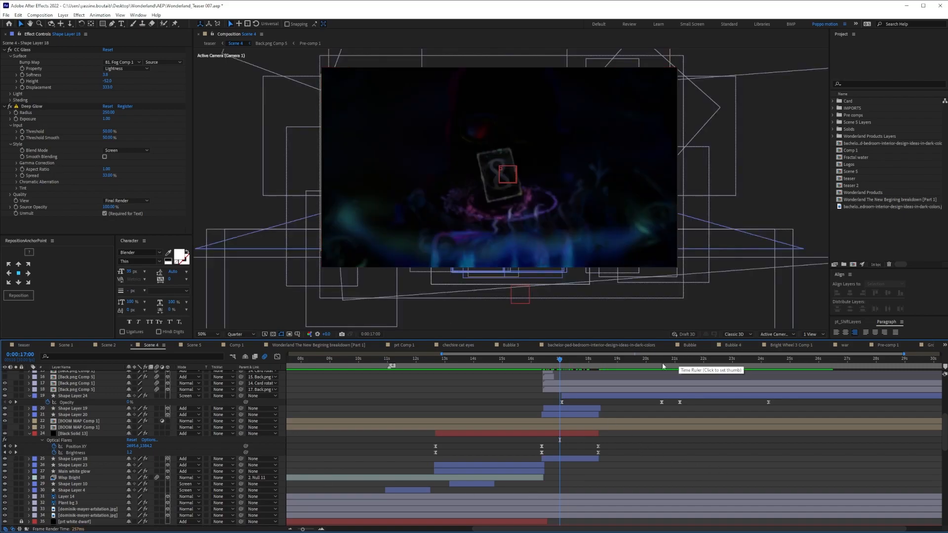
Step: Scrub the complete scene with all layers visible from 0:00:16:12 to 0:00:27:05
left_click(543, 359)
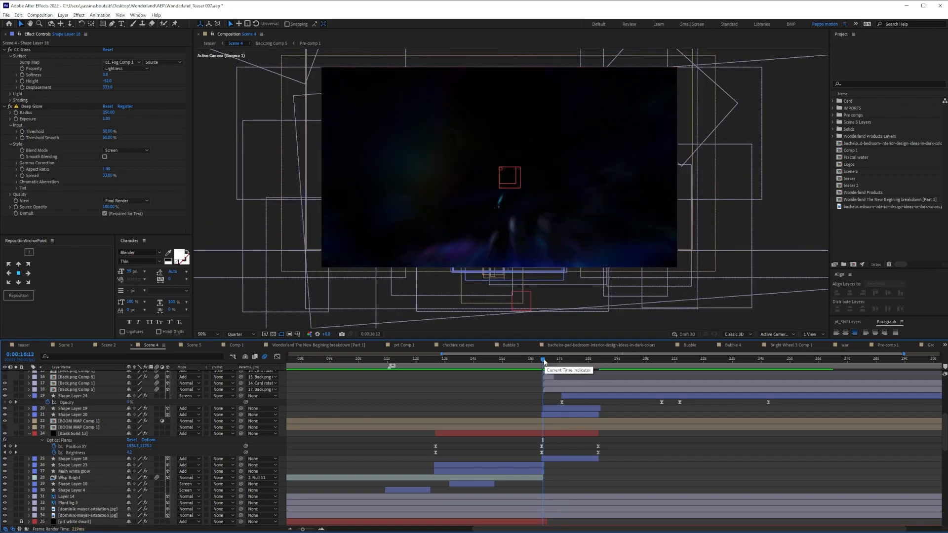
left_click_drag(551, 364, 851, 361)
scroll(587, 396, "up", 5)
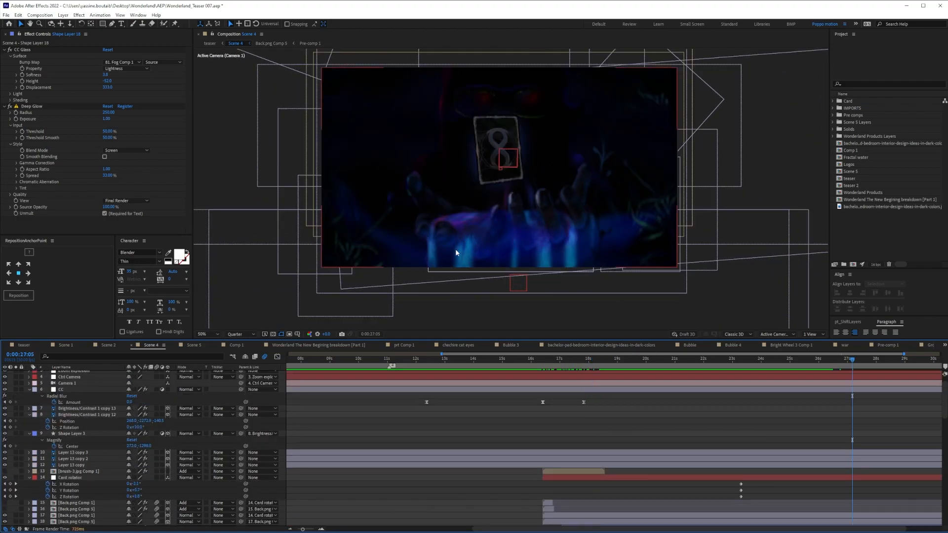
Step: Solo the Particle liquid UP and Particle liquid UP 6 layers and scrub their animation to 0:00:25:16
scroll(202, 480, "down", 8)
scroll(64, 482, "down", 8)
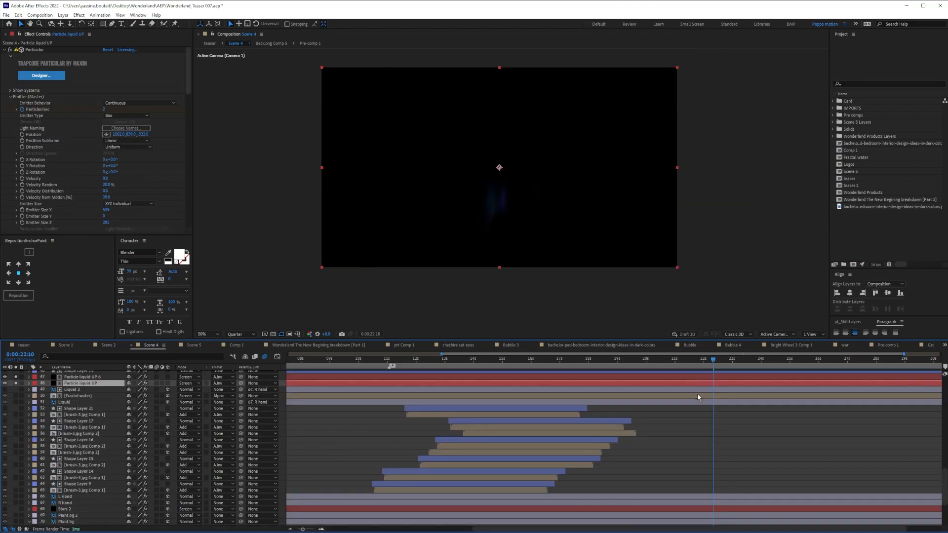
scroll(696, 393, "up", 4)
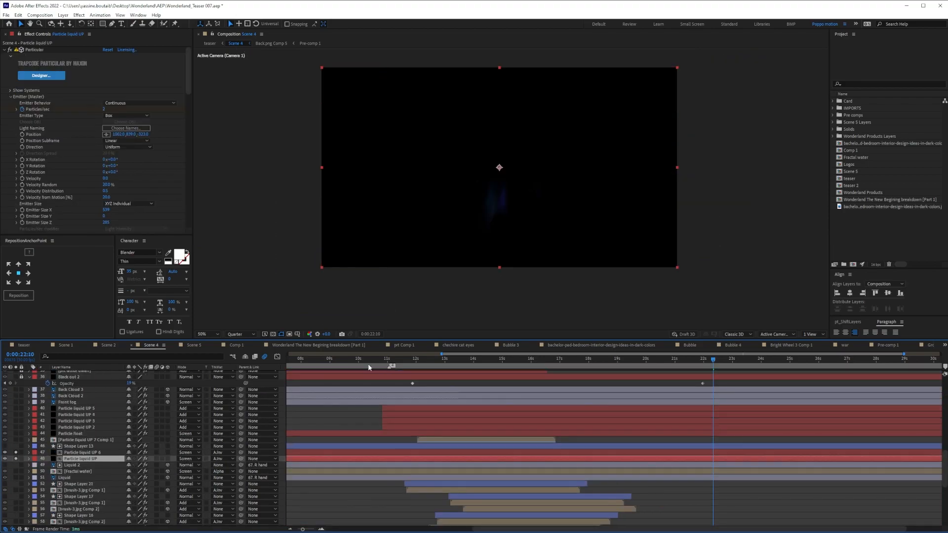
left_click_drag(703, 358, 806, 361)
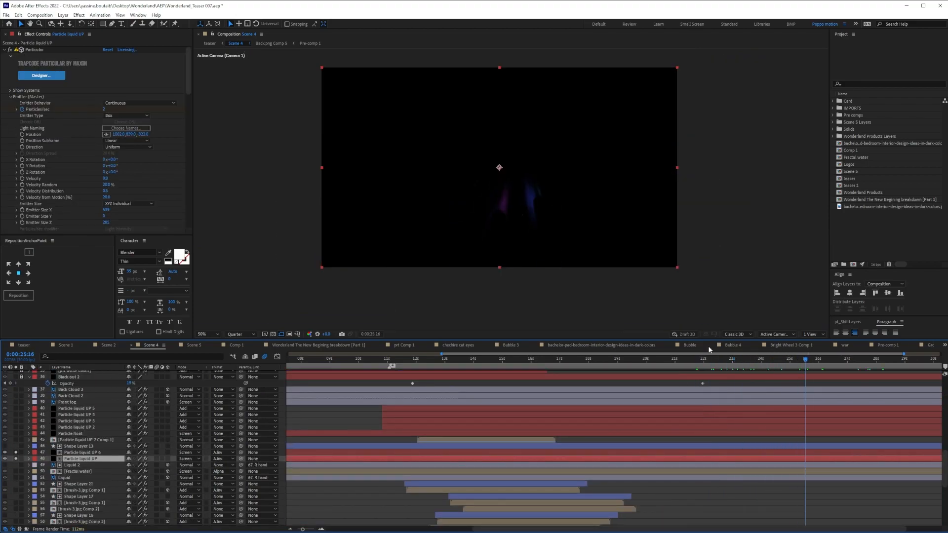
Step: Collapse the effects on the Particle liquid UP layer, preview its animation and toggle its Turbulent Displace effect
double_click(42, 51)
left_click(5, 62)
key("space")
left_click(11, 58)
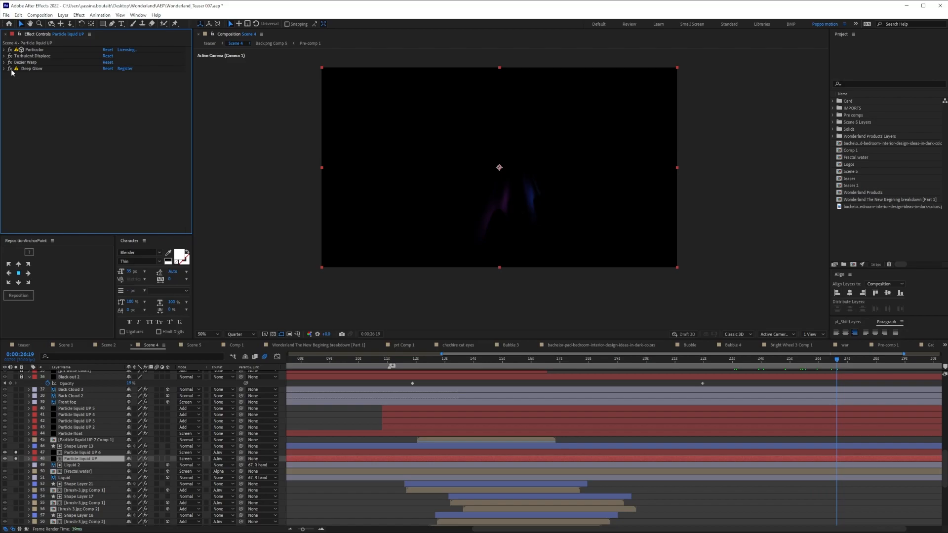
Step: Turn off Fast Box Blur, Turbulent Displace and Bezier Warp on the Particle liquid UP 6 layer and scrub its raw particles to 0:00:25:28
left_click(50, 450)
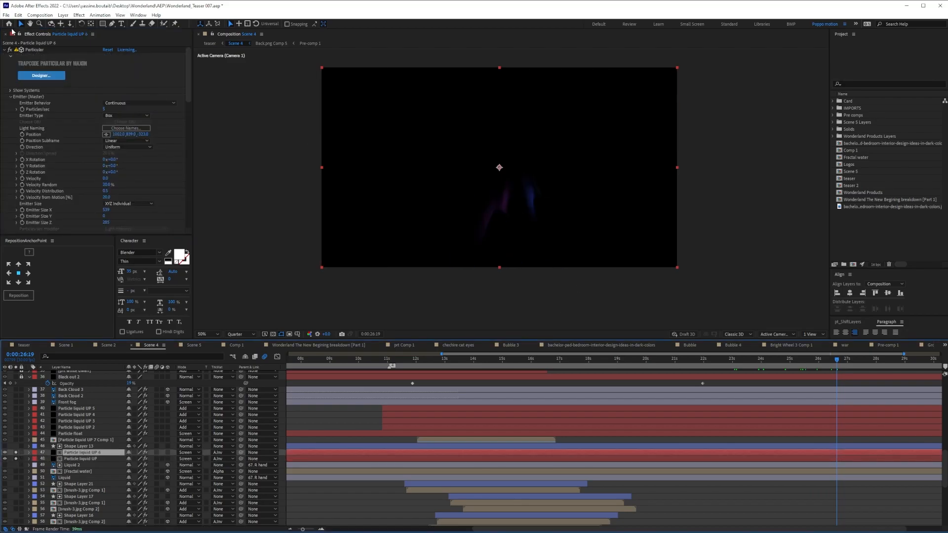
left_click(5, 50)
left_click(10, 50)
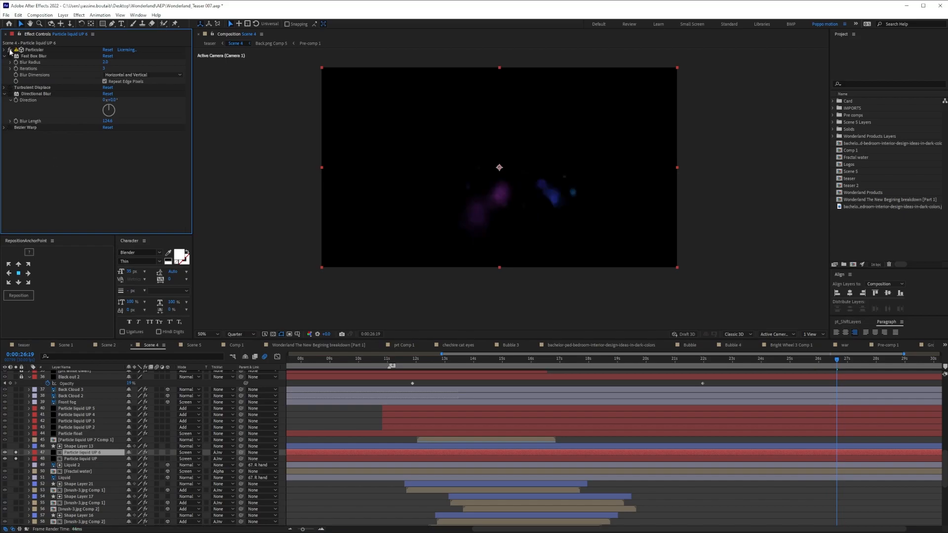
left_click_drag(706, 360, 817, 365)
Step: Re-enable Fast Box Blur, Turbulent Displace and Bezier Warp on Particle liquid UP 6, show the warp outline and scrub to 0:00:31:25
left_click(9, 56)
left_click(10, 87)
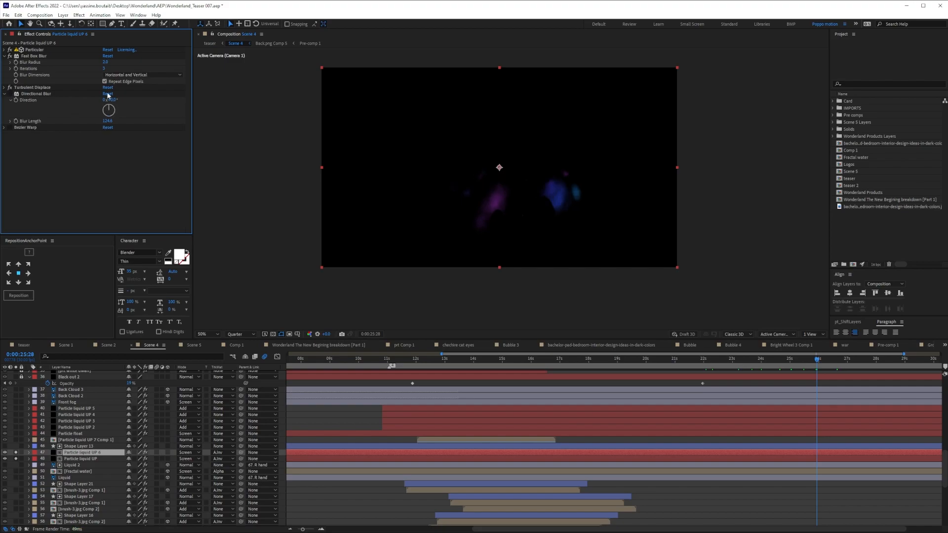
left_click(10, 127)
left_click(25, 128)
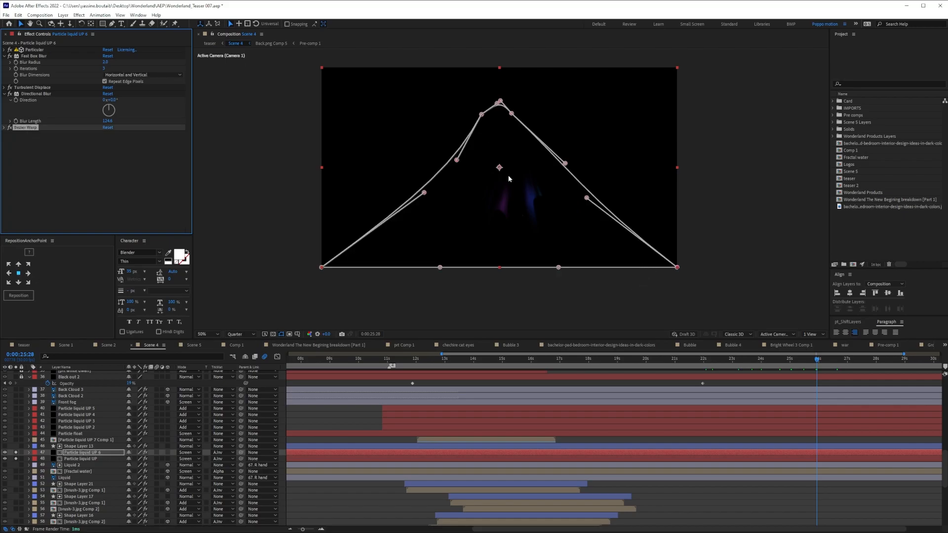
left_click_drag(686, 361, 932, 367)
Step: Collapse the Directional Blur, Particular and Fast Box Blur settings of the Particle liquid UP 6 layer
left_click(4, 94)
left_click(5, 50)
left_click(5, 49)
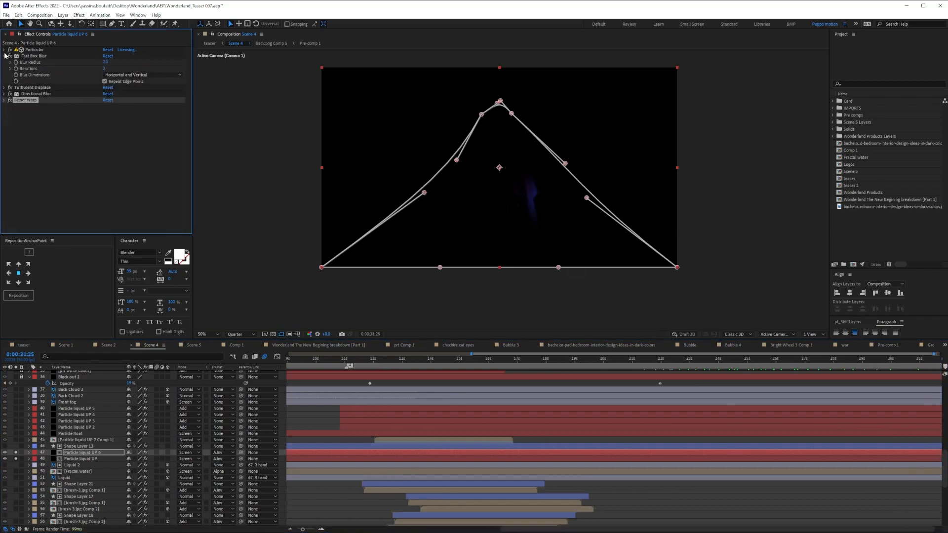
left_click(4, 56)
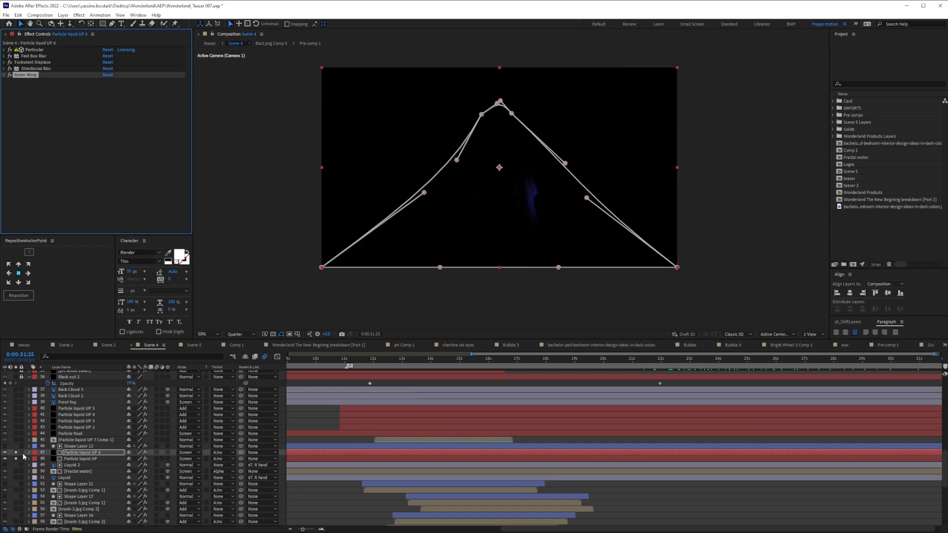
Step: Solo the Particle liquid UP 7 Comp 1 layer with the other two liquid layers and preview their motion, scrubbing to 0:00:16:05
left_click(140, 441)
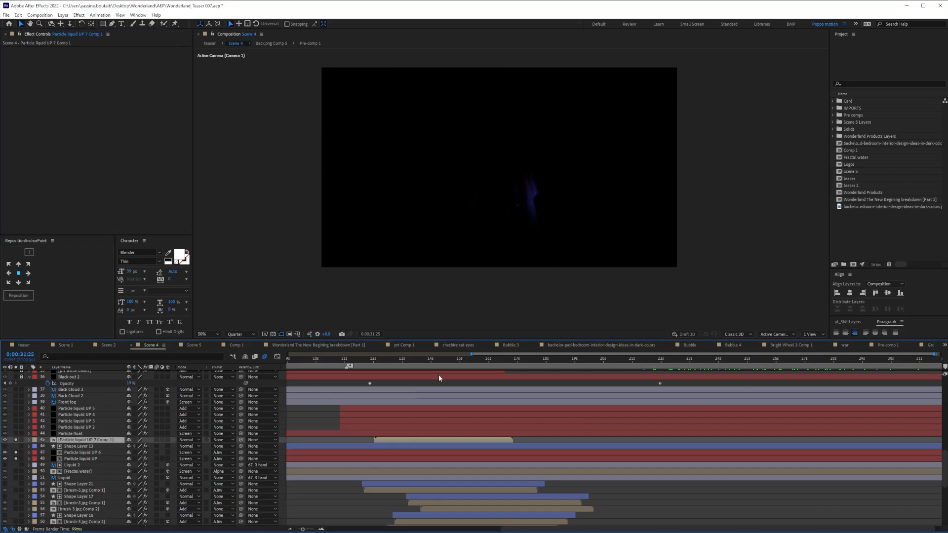
left_click(477, 366)
key("space")
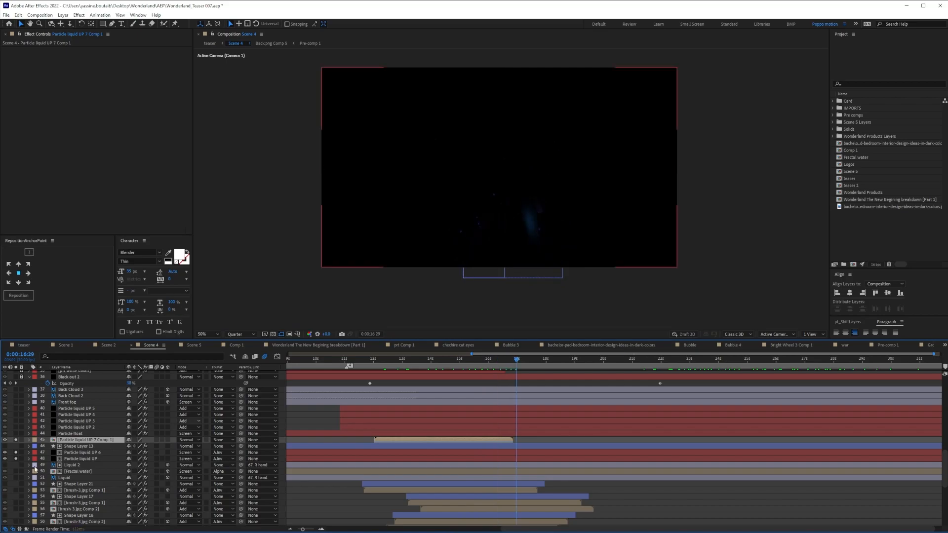
left_click_drag(375, 359, 492, 367)
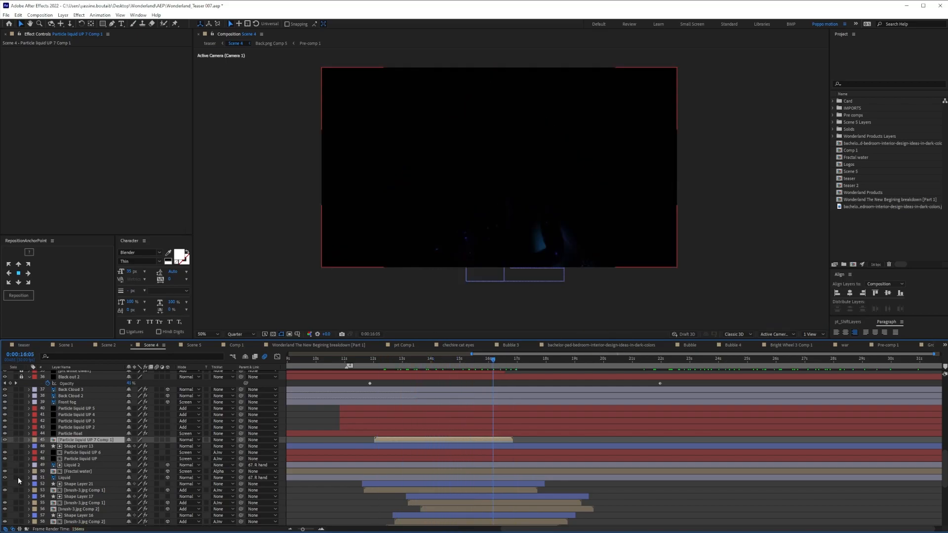
Step: Return to the teaser composition, open the Scene 5 precomp and scrub its logo animation to 0:00:11:19
scroll(15, 471, "down", 8)
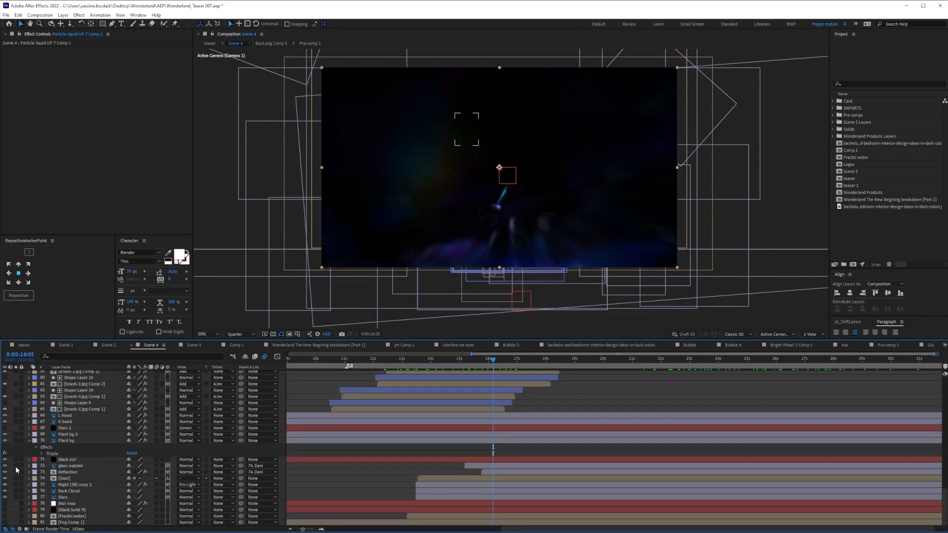
left_click(210, 44)
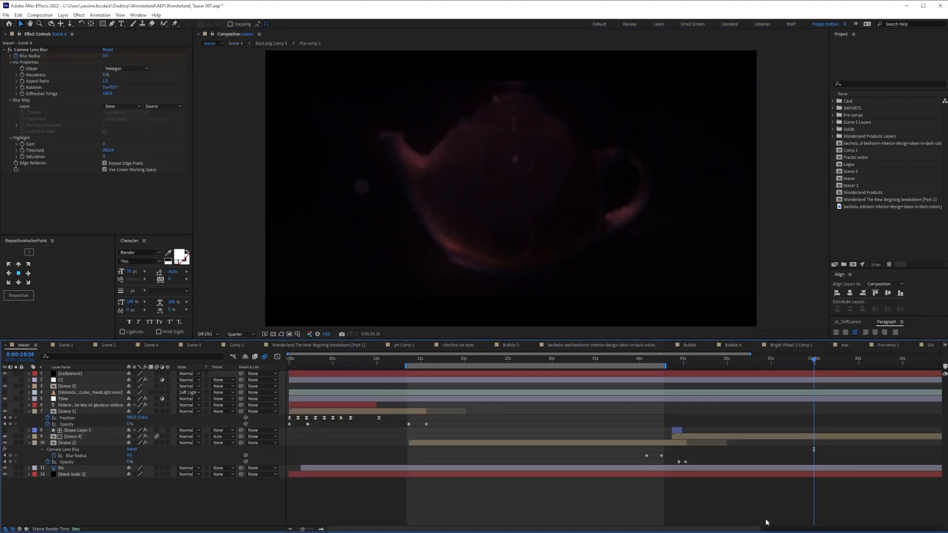
left_click_drag(710, 364, 778, 362)
double_click(772, 389)
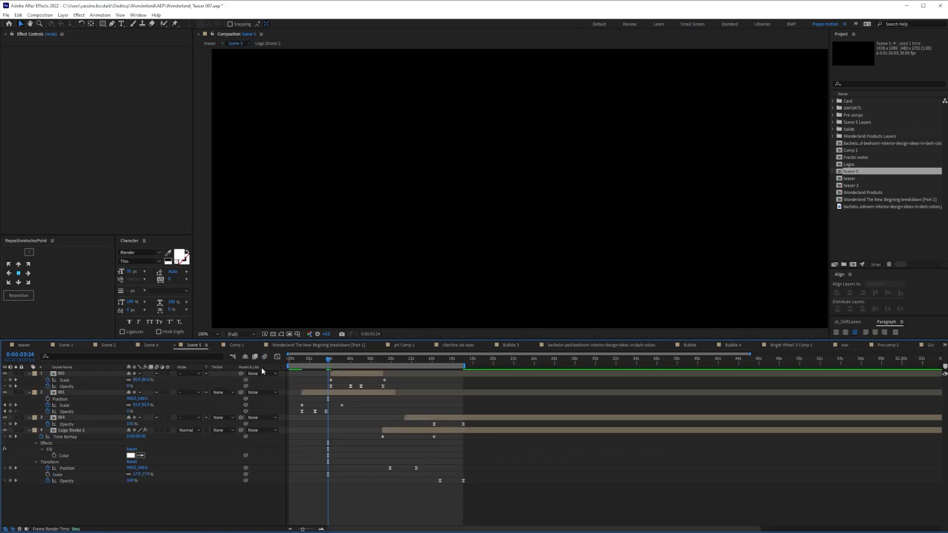
mouse_move(299, 364)
left_mouse_down()
mouse_move(327, 365)
mouse_move(409, 428)
left_mouse_up()
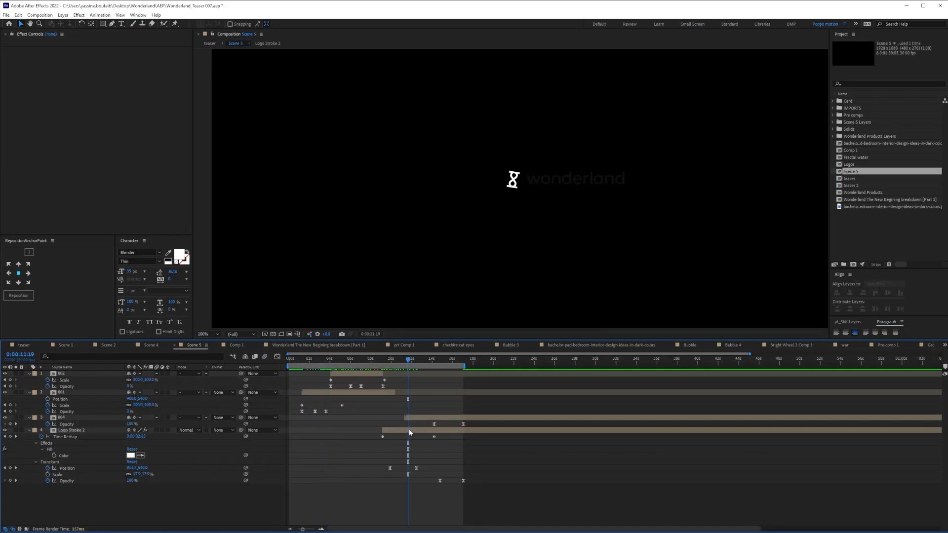
Step: Open the Logo Stroke 2 precomp, scrub its hourglass animation to 0:00:01:22 and select the Logo ref 2 shape
left_click(409, 430)
double_click(408, 429)
left_click_drag(293, 356, 511, 378)
left_click(542, 164)
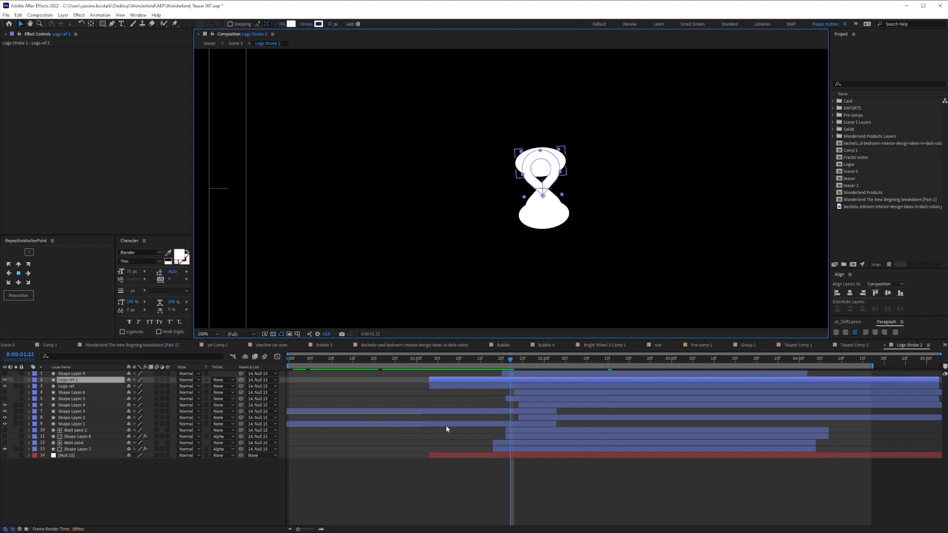
Step: Reveal the keyframes of Shape Layer 3 and scrub the hourglass logo formation from the start to 0:00:02:03
left_click(497, 412)
key("u")
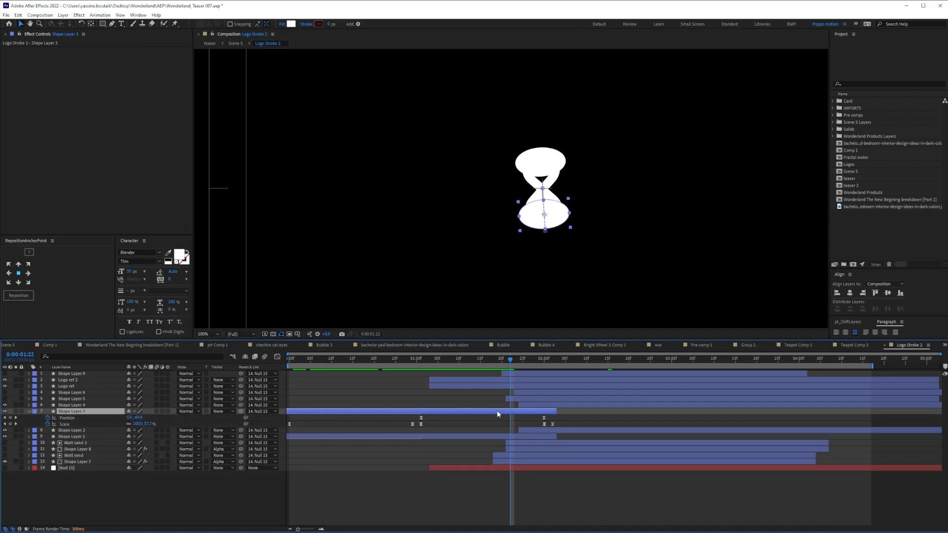
left_click(388, 496)
left_click(291, 360)
left_click_drag(290, 361, 559, 384)
Step: Inspect the Logo ref 2, Logo ref, Matt sand and Shape Layer 7 layers, scrubbing the Wave Warp sand animation through its end
left_click(67, 380)
left_click(67, 386)
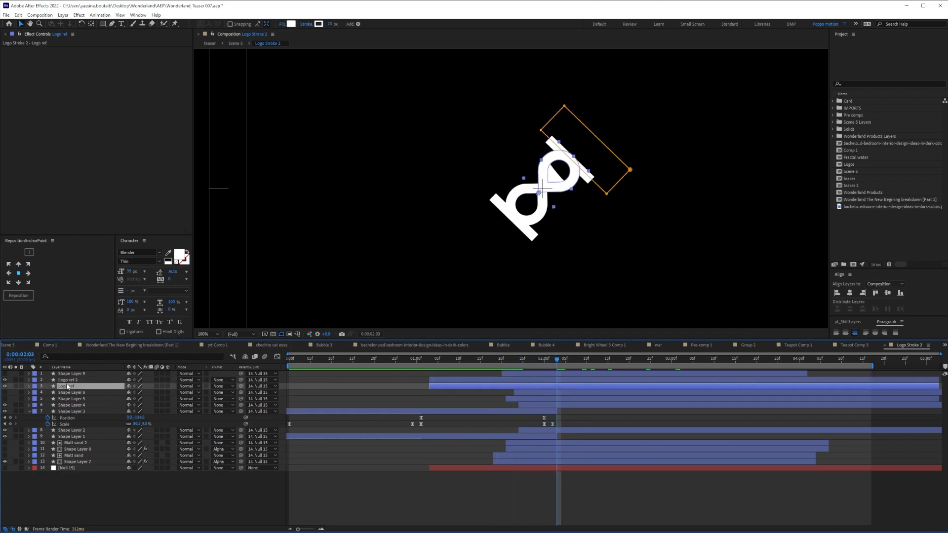
left_click(72, 462)
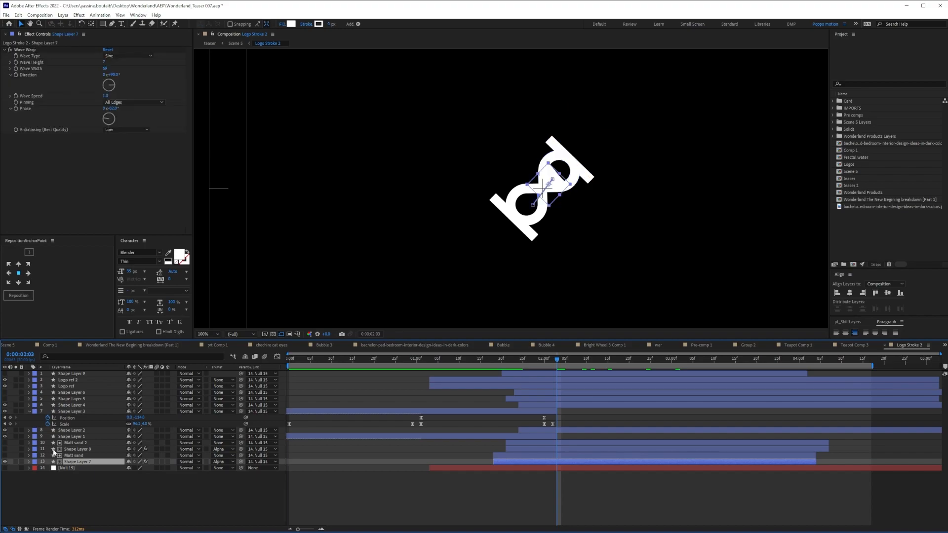
left_click_drag(532, 362, 654, 377)
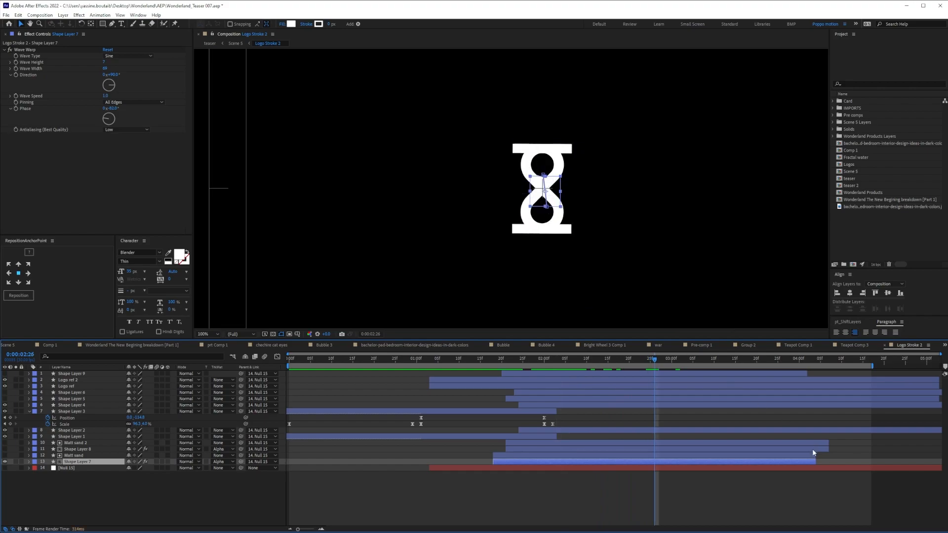
left_click_drag(655, 362, 817, 371)
left_click(74, 455)
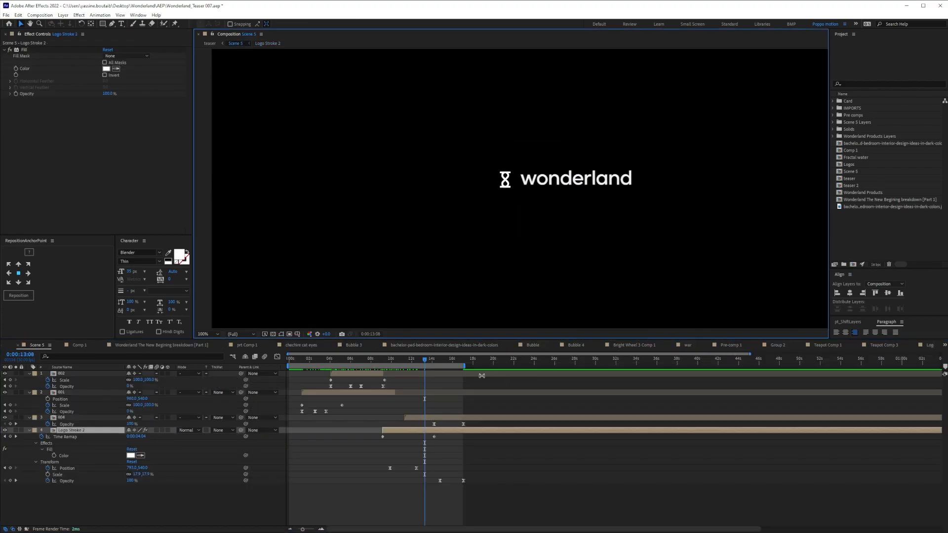
Step: Scrub the final wonderland logo reveal in the Scene 5 composition
left_click_drag(402, 359, 434, 360)
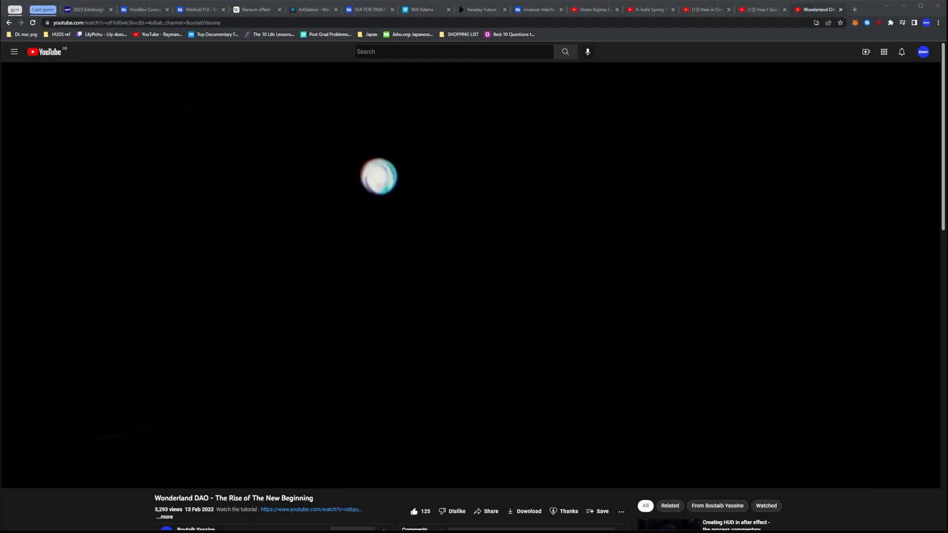